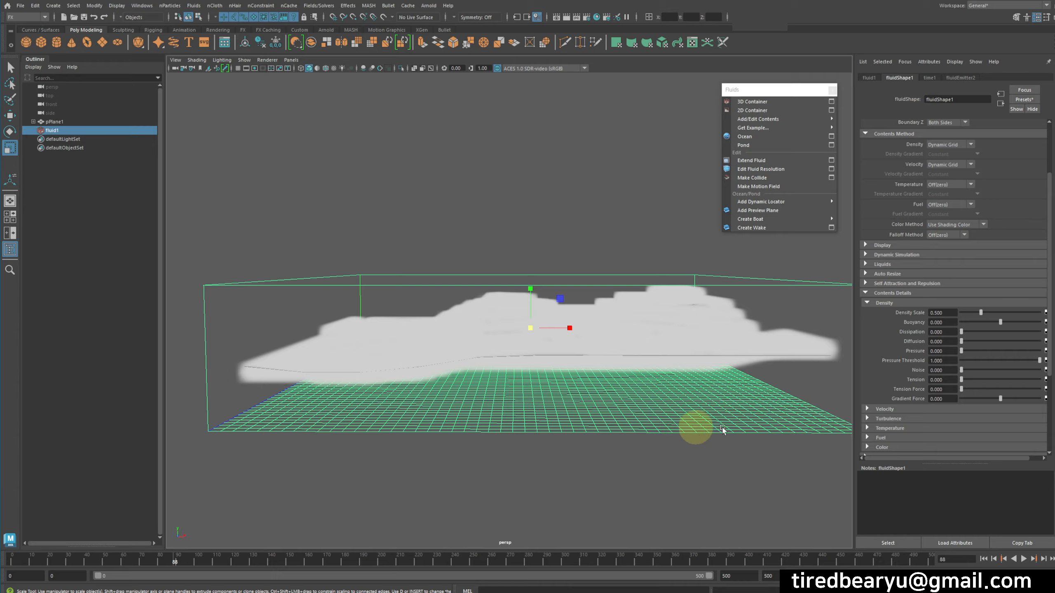
Rewind to frame 0 and make the terrain plane pPlane1 a collider for the fluid container.
alt+drag(710, 324, 681, 360)
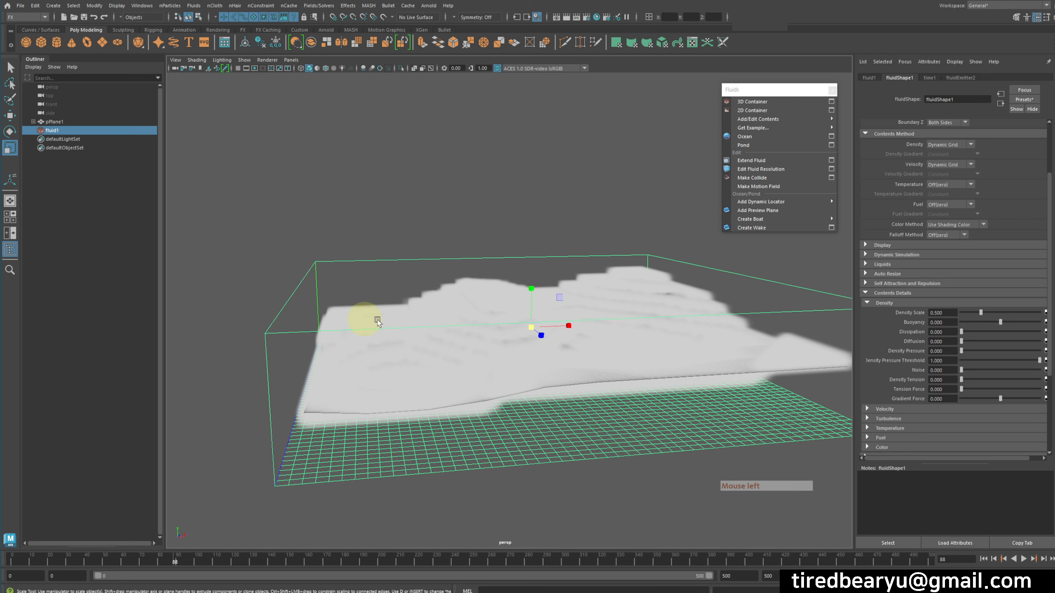
click(983, 560)
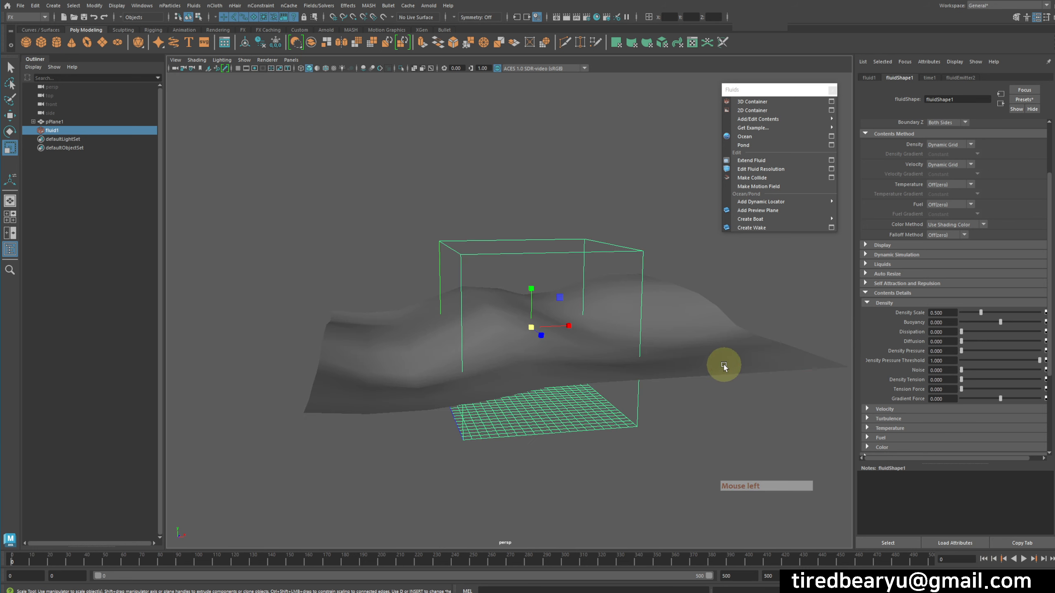
click(724, 364)
shift+click(640, 241)
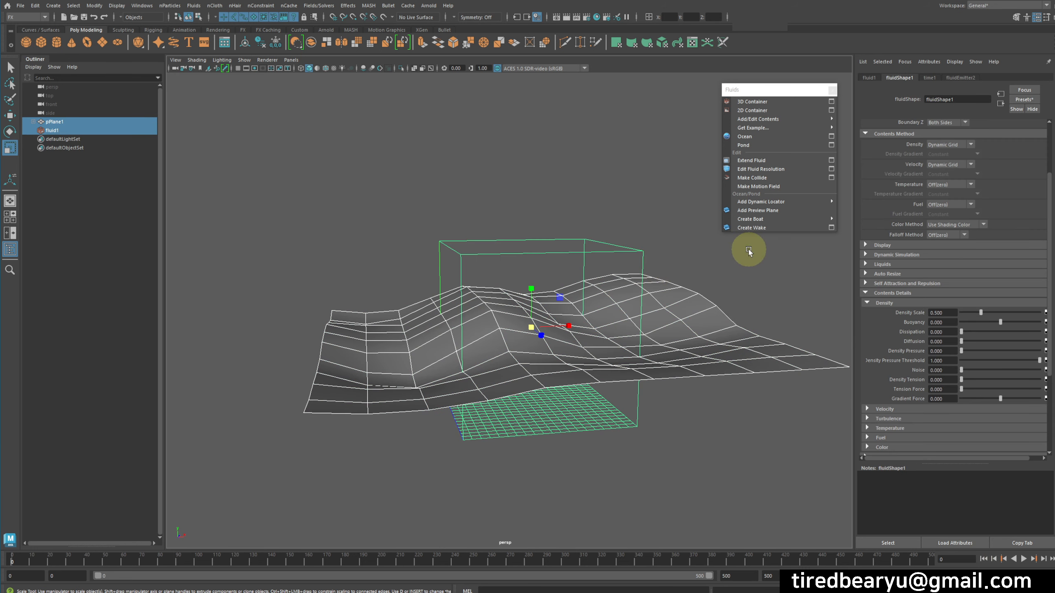
click(756, 178)
alt+drag(749, 271, 737, 309)
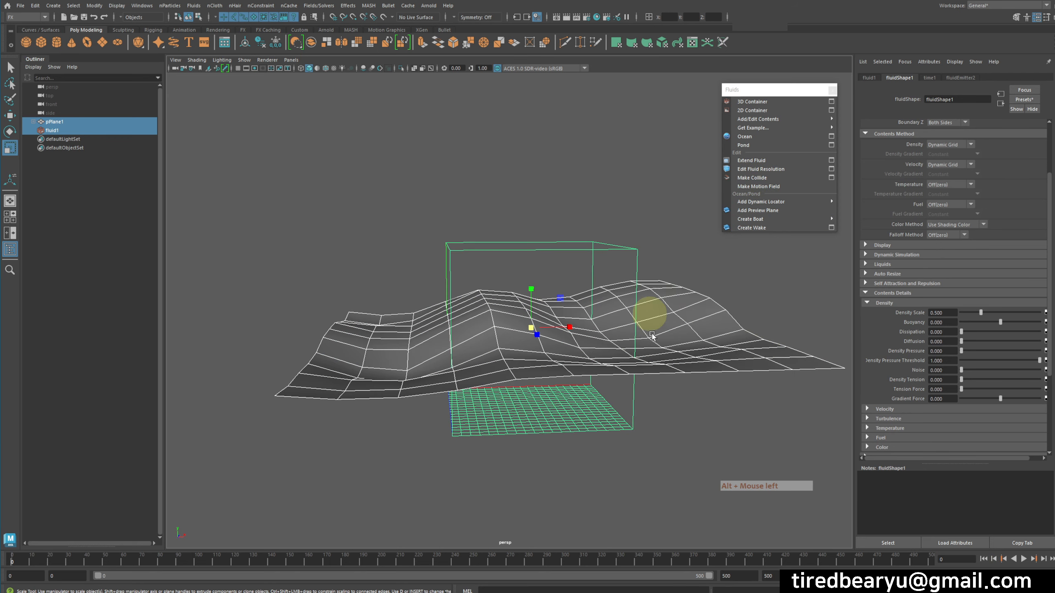
Duplicate the terrain plane and delete the fluid emitter nested under the copy.
click(733, 316)
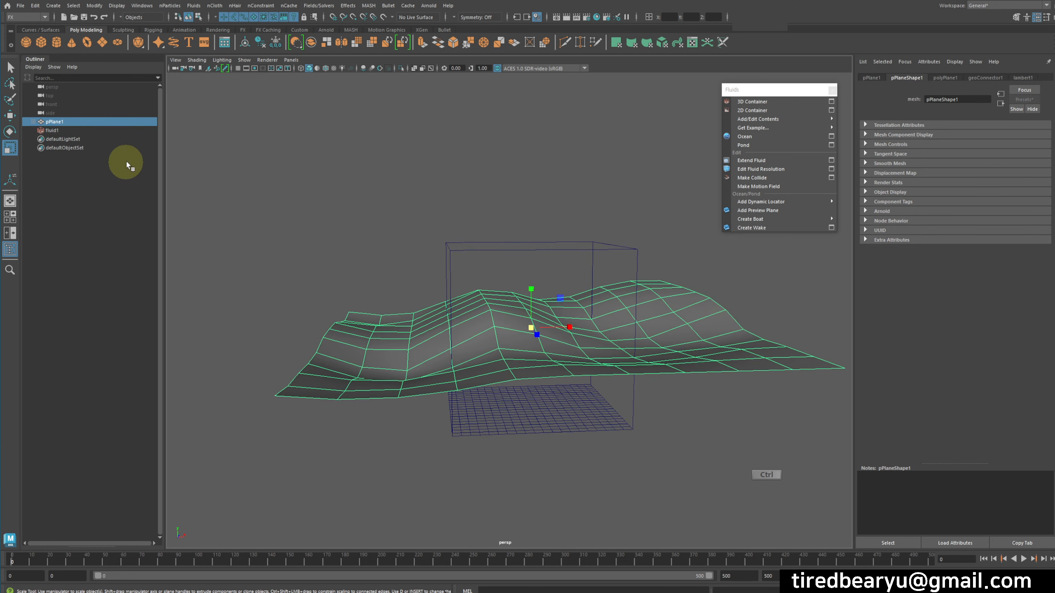
key(ctrl+d)
key(w)
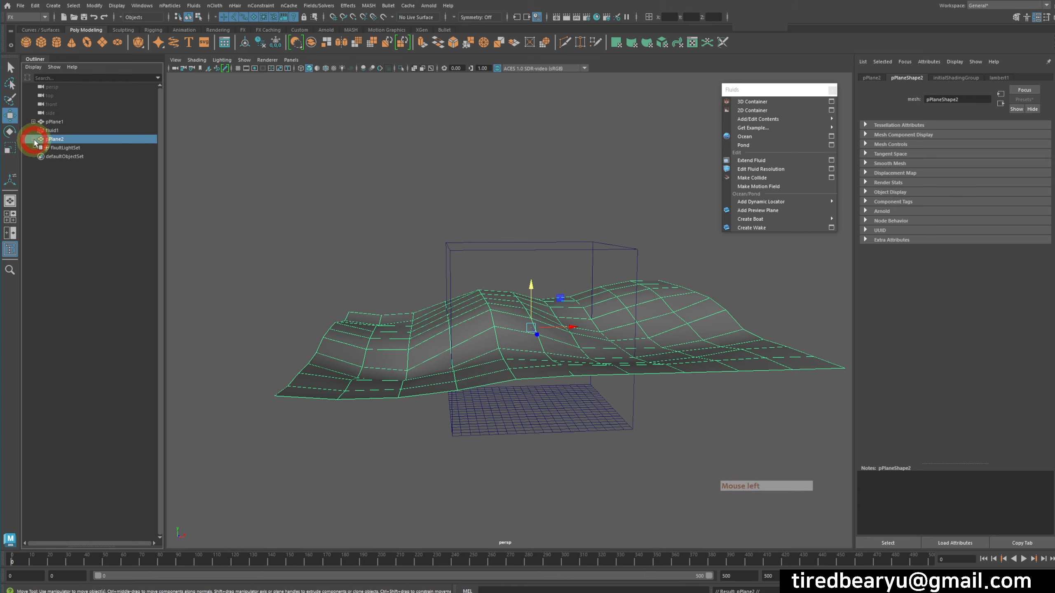
click(34, 141)
click(68, 148)
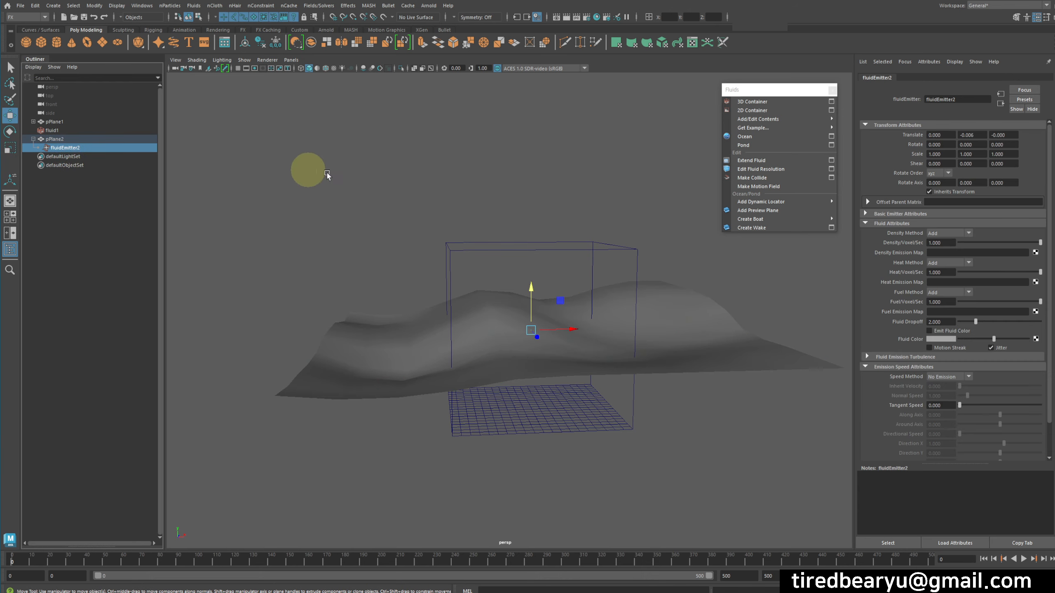
key(Delete)
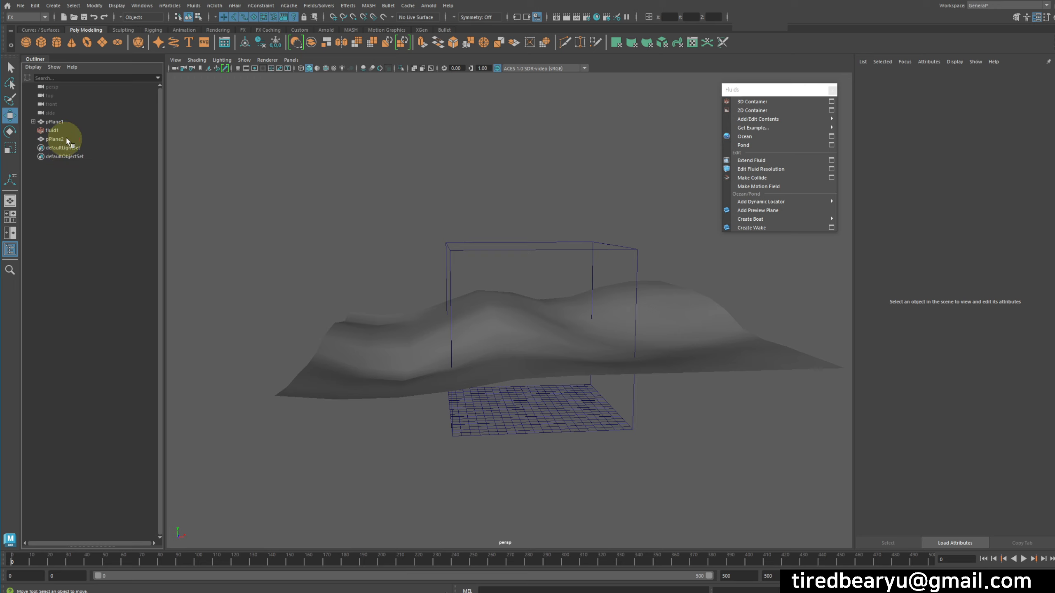
Move the duplicate plane pPlane2 slightly down so it sits just below the original terrain.
click(55, 139)
drag(532, 286, 533, 292)
mouse_move(608, 293)
alt+mouse_down()
mouse_move(607, 278)
mouse_move(605, 288)
alt+mouse_up()
middle_drag(698, 258, 700, 262)
Make the lowered duplicate plane collide with the fluid container and hide the original terrain plane.
click(612, 243)
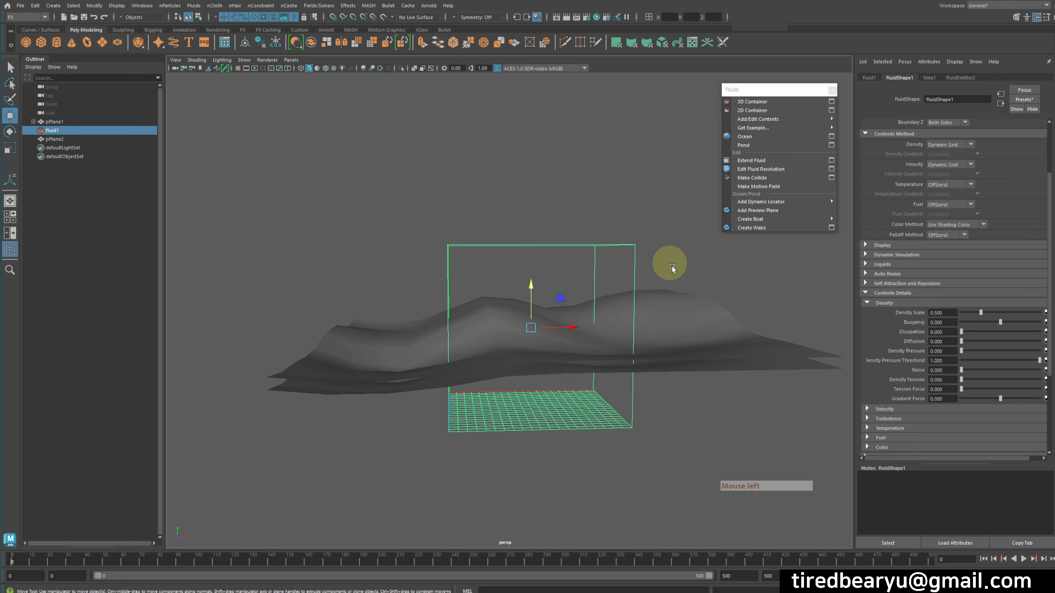
shift+click(758, 365)
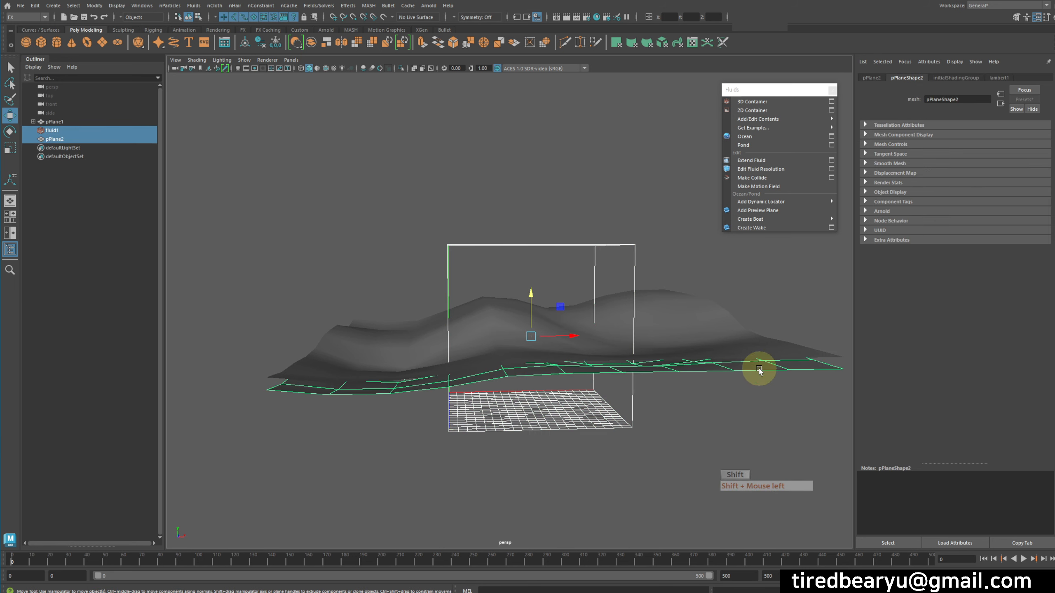
click(752, 178)
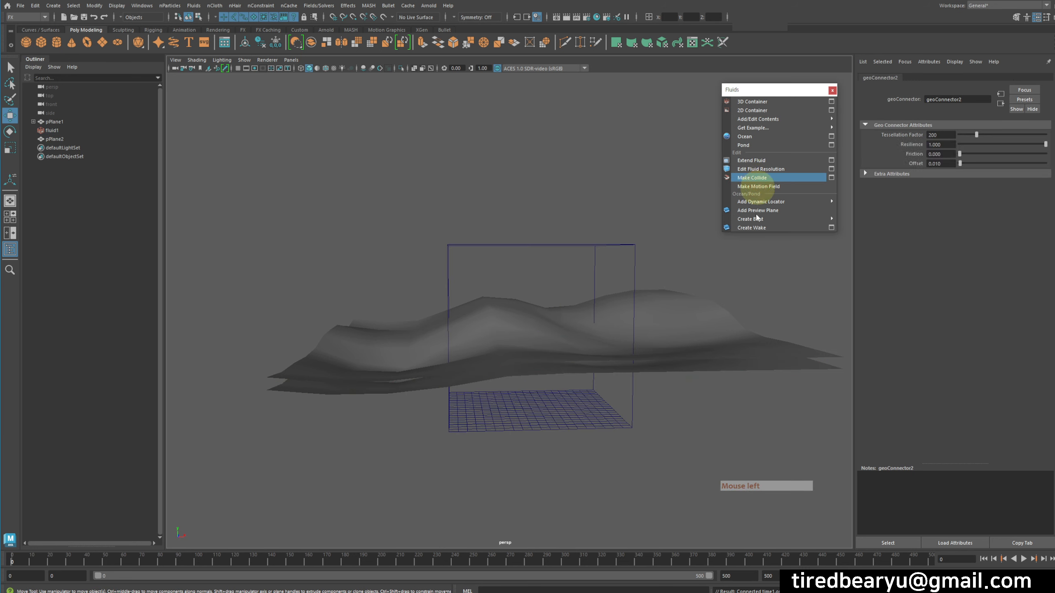
click(702, 338)
key(h)
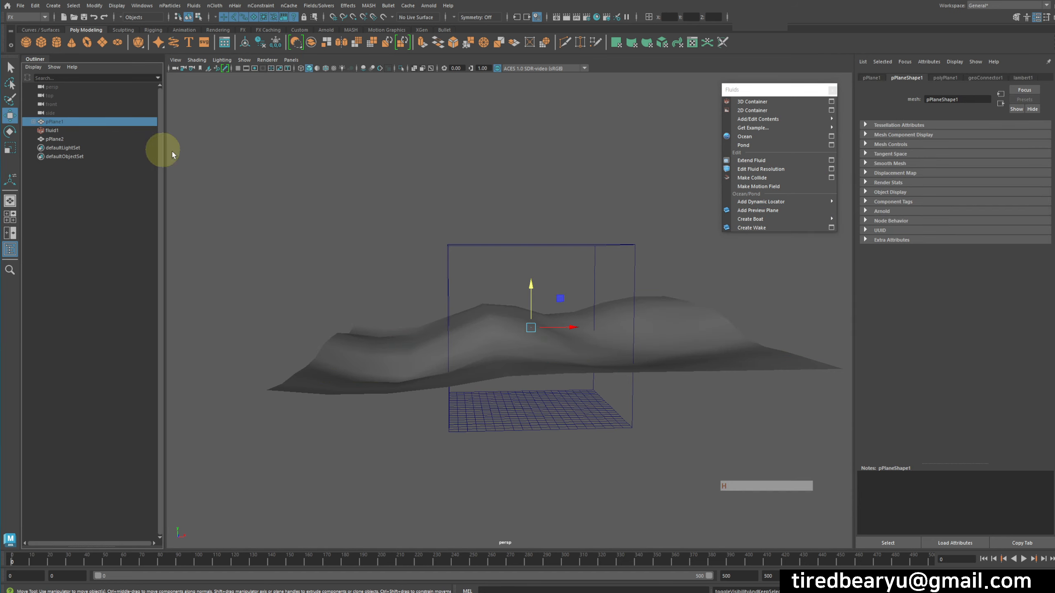
Play the simulation twice from frame 0 and examine how the fluid sits against the duplicate plane from several angles.
alt+drag(523, 242, 629, 301)
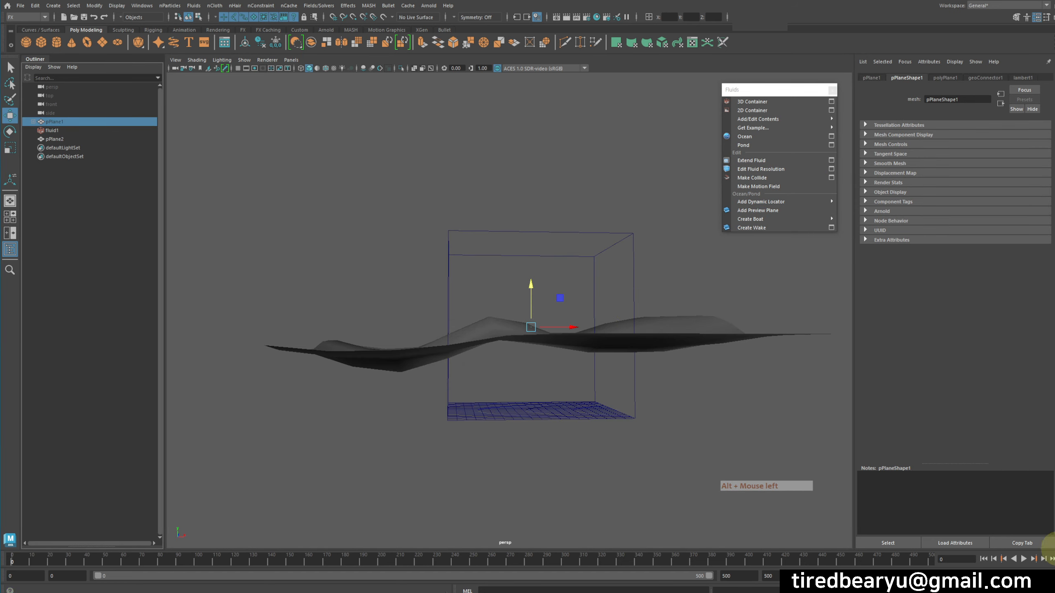
click(1024, 559)
alt+drag(635, 343, 653, 357)
key(Escape)
click(71, 138)
alt+drag(540, 281, 661, 346)
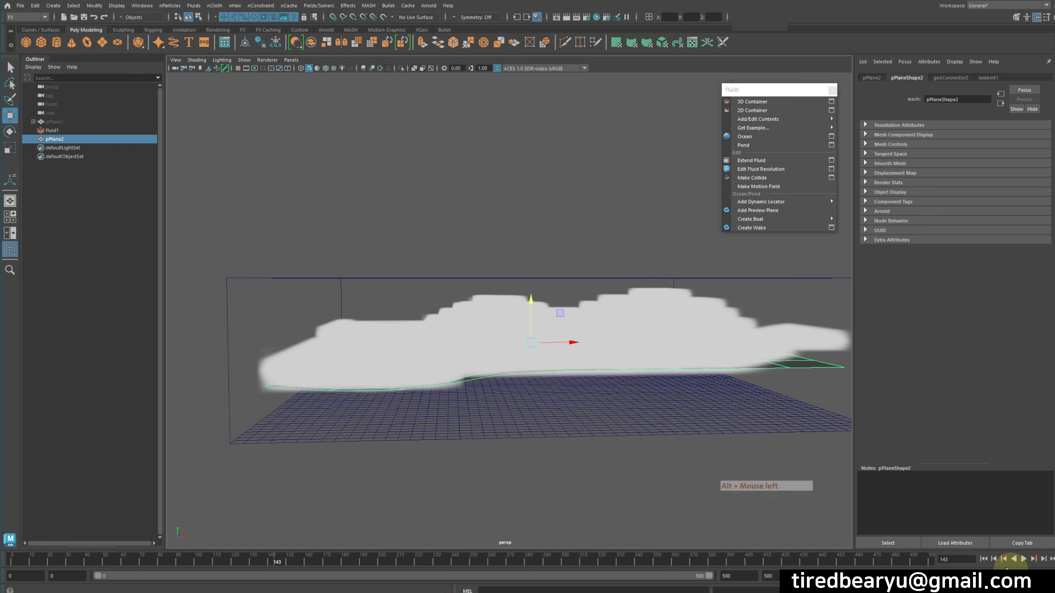
click(985, 559)
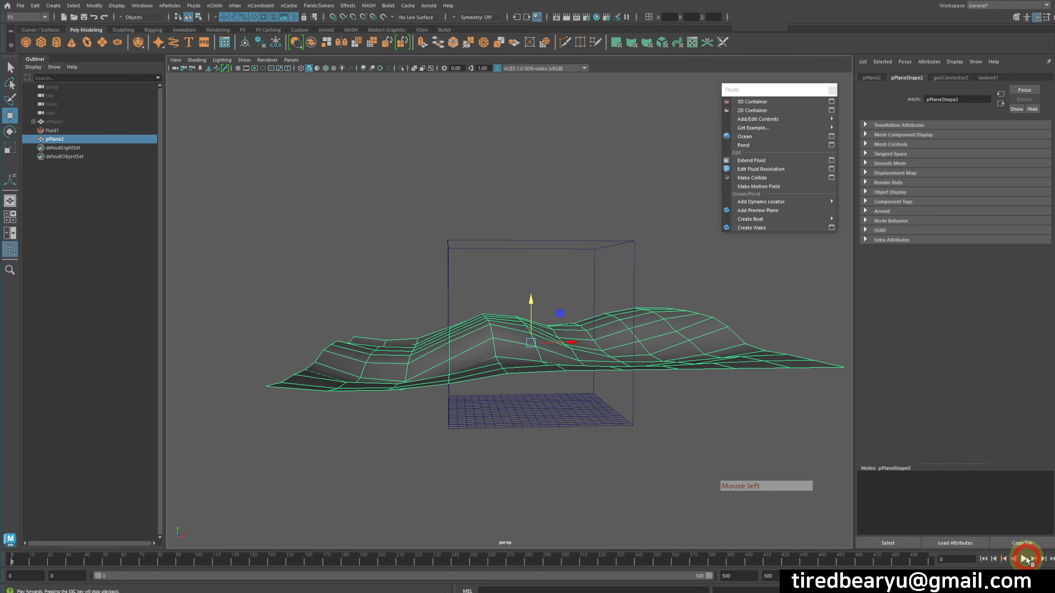
alt+drag(643, 419, 646, 417)
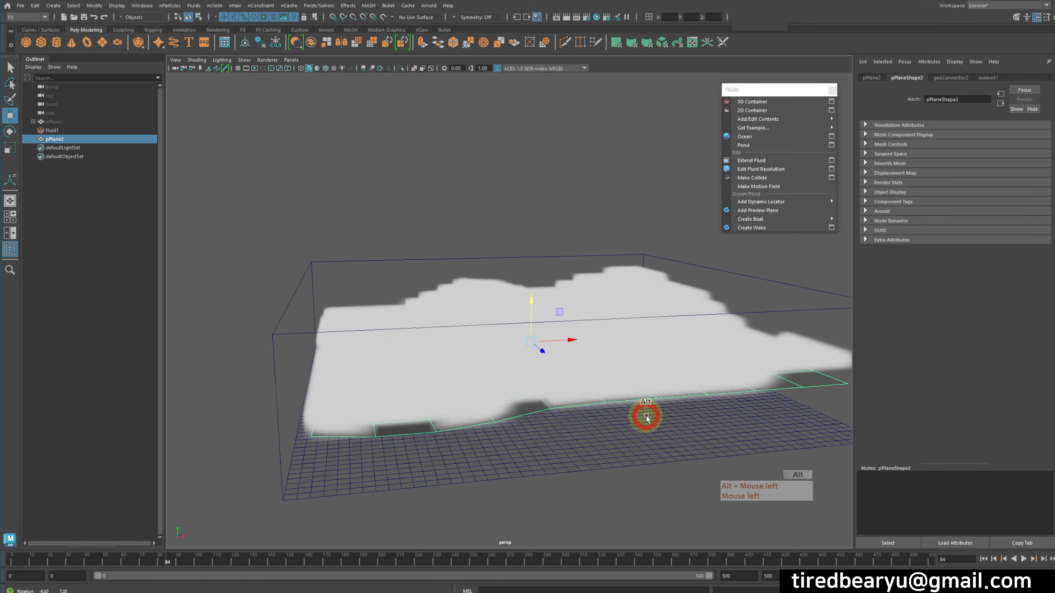
alt+drag(660, 369, 686, 329)
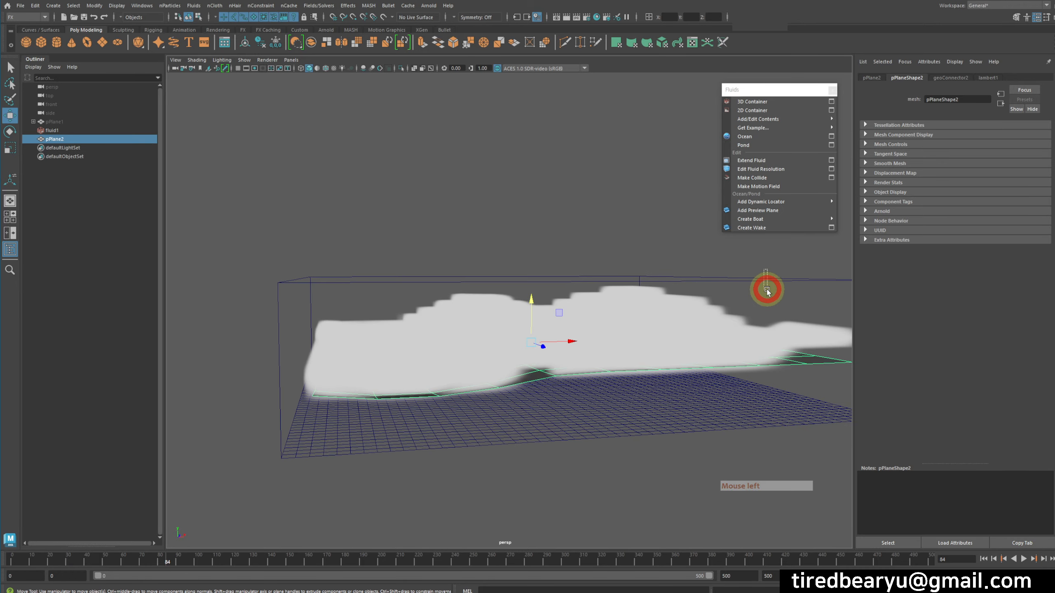
Select the fluid container, set its density Buoyancy to -2.753 and play the simulation from frame 0 to check the fog.
click(767, 291)
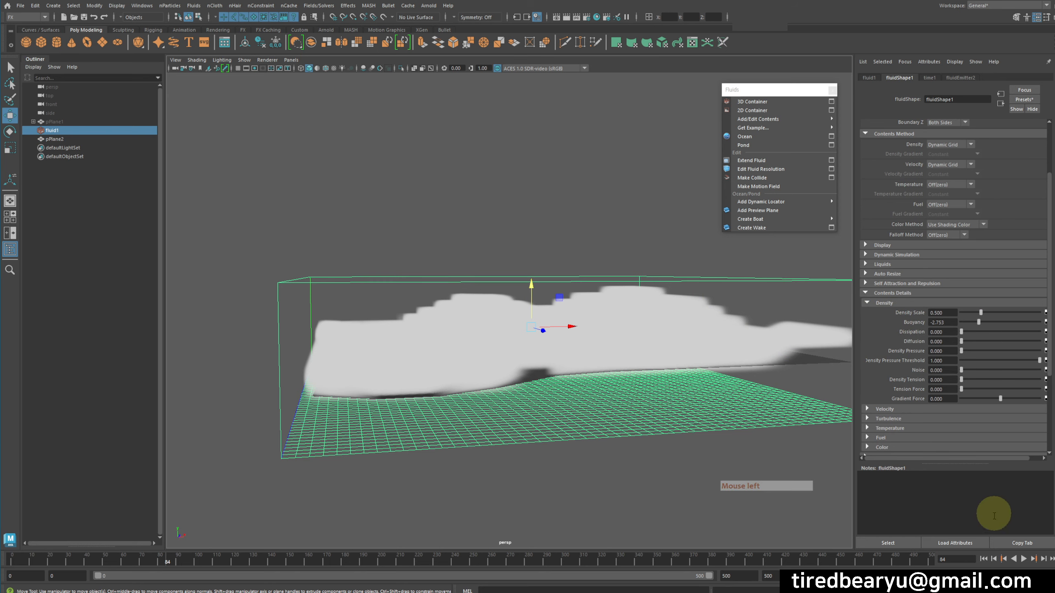
click(985, 558)
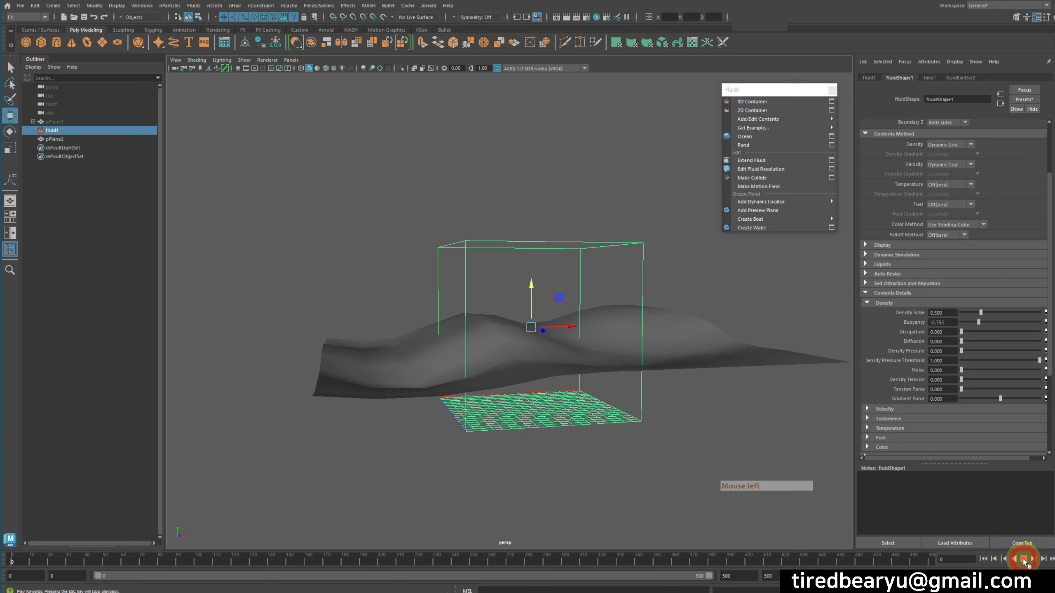
click(1024, 559)
alt+drag(795, 500, 750, 452)
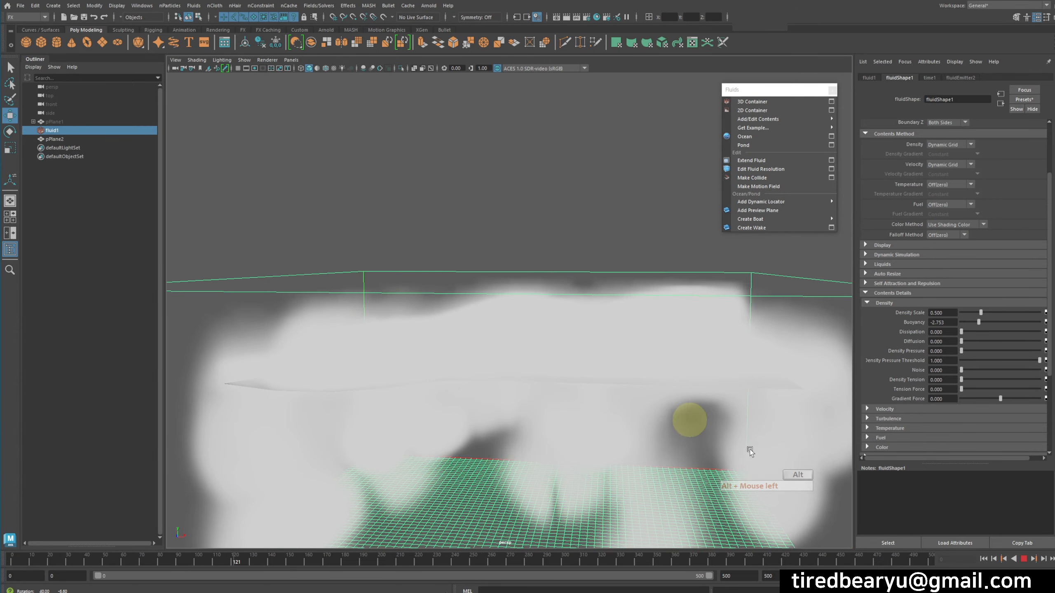
click(1024, 559)
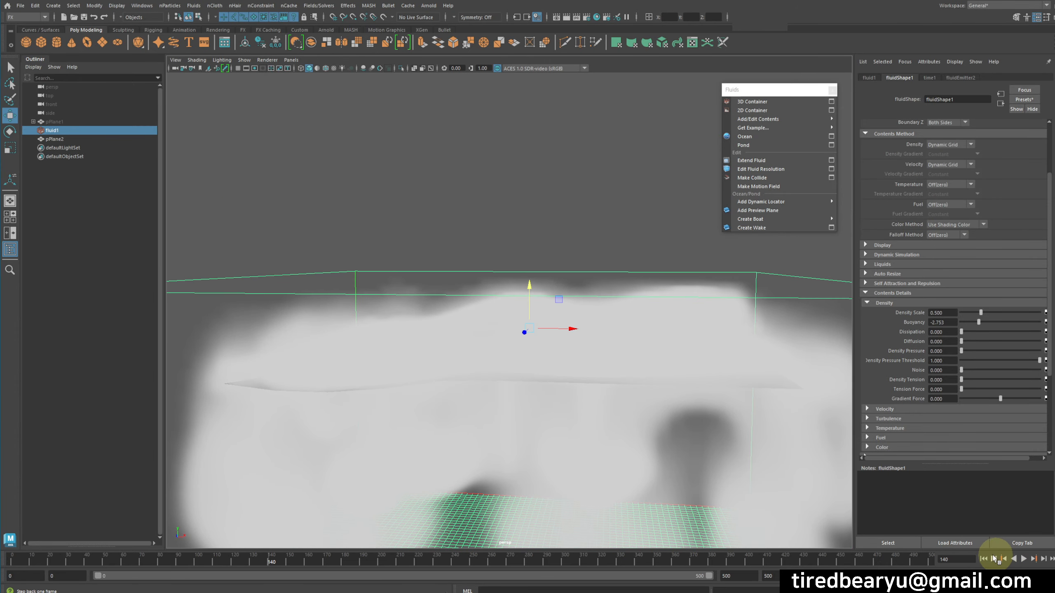
click(990, 558)
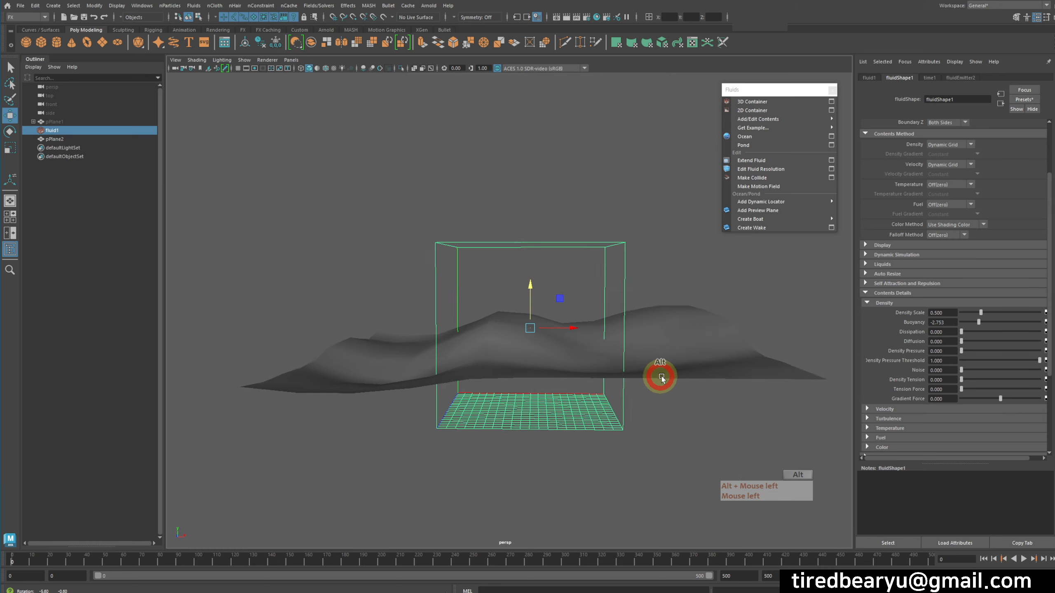
click(1023, 559)
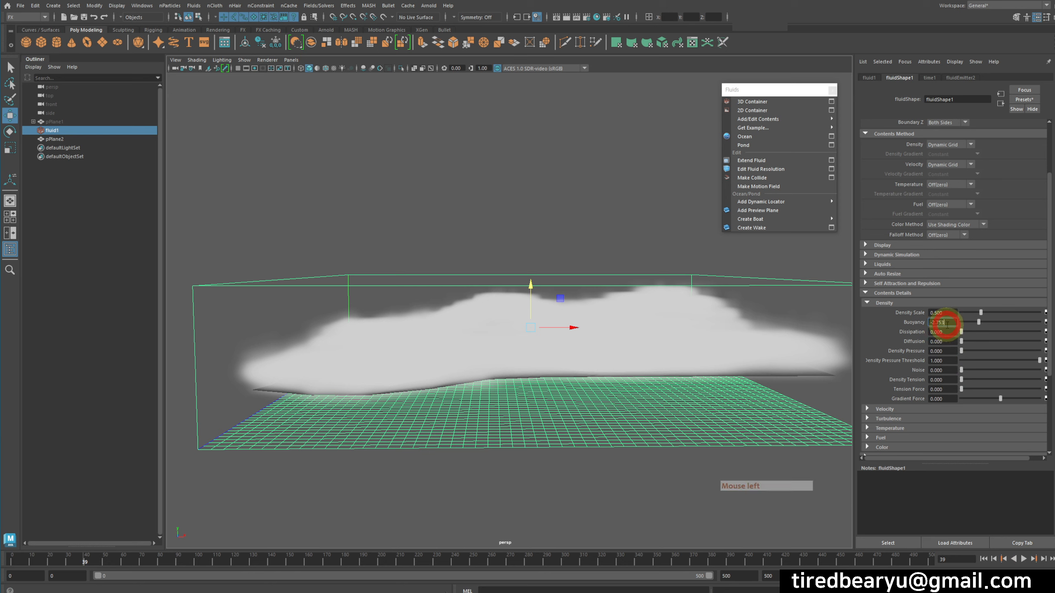
Set the fluid's density Buoyancy to -1 and Dissipation to 1, and replay the simulation from frame 0 to check it.
text(-1)
key(Return)
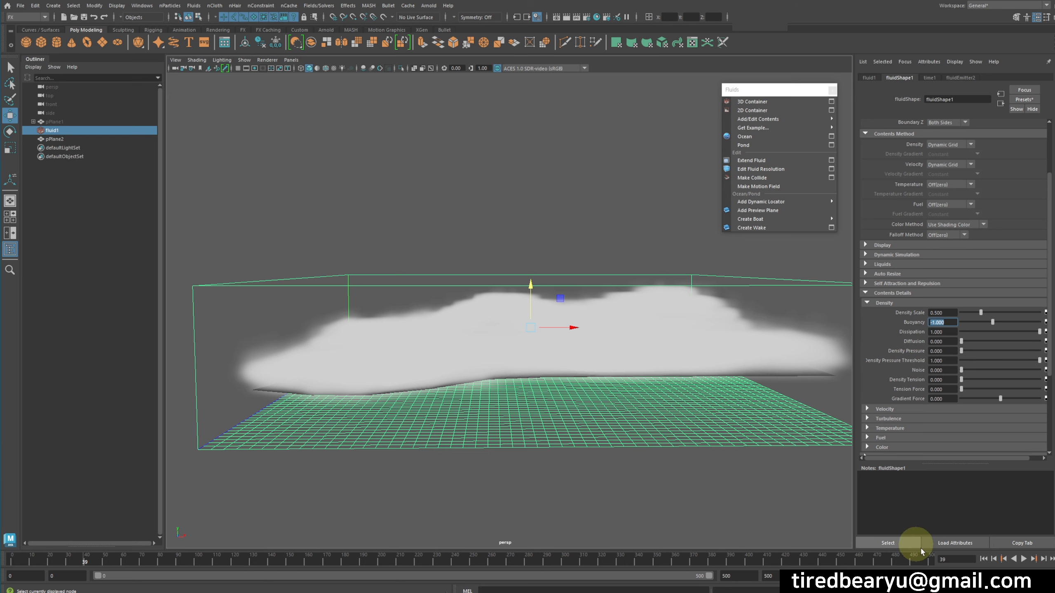
click(984, 559)
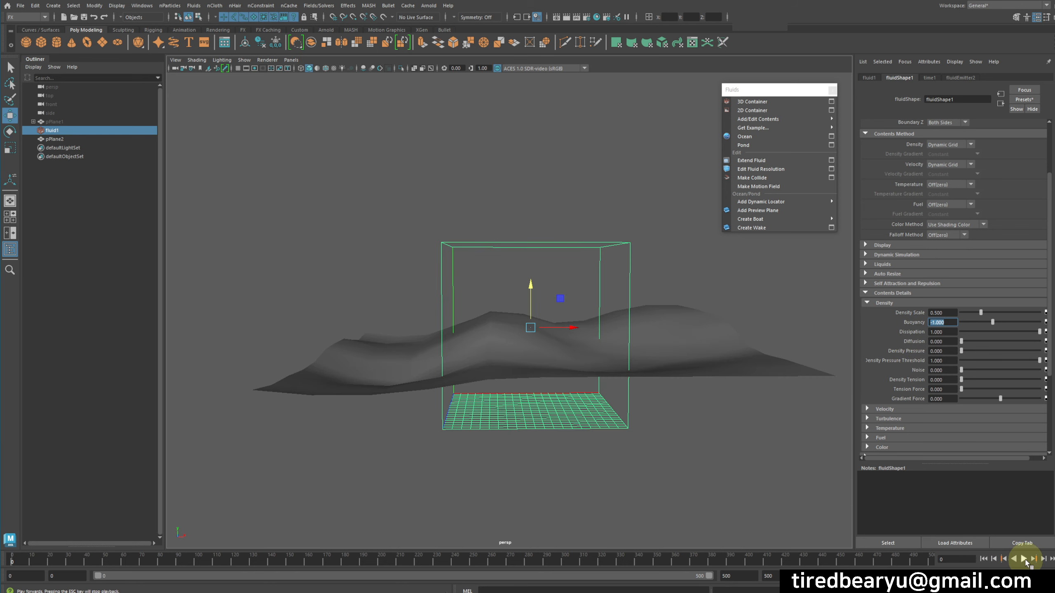
click(1024, 559)
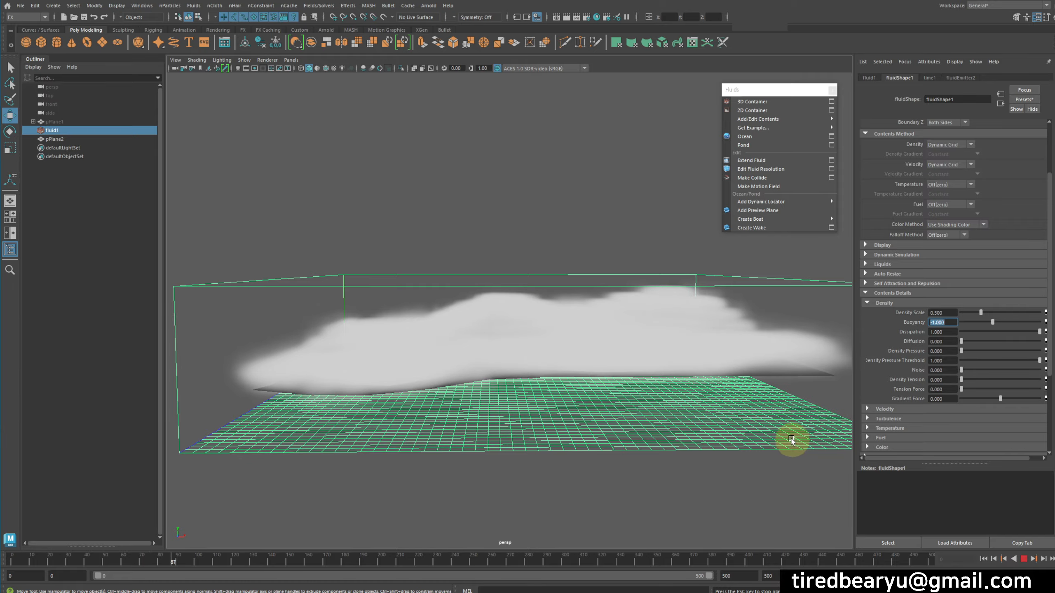
alt+drag(792, 440, 674, 377)
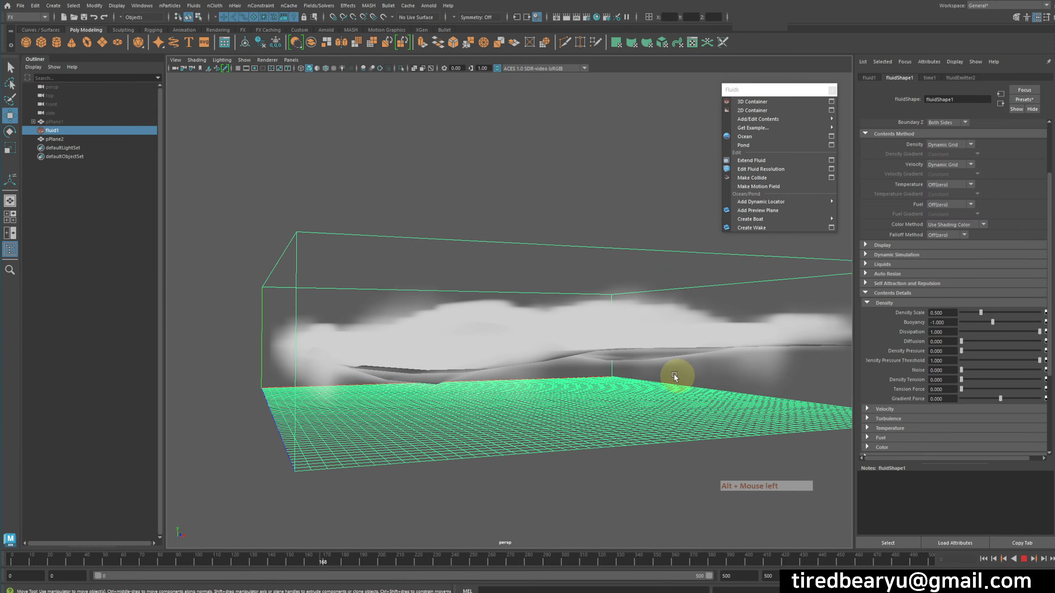
alt+drag(758, 405, 713, 364)
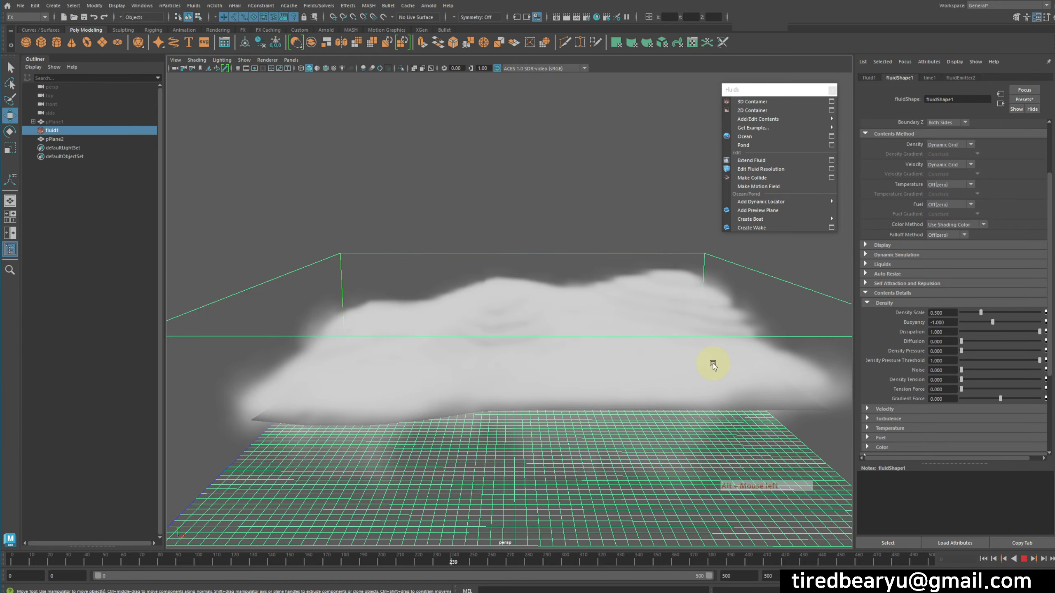
alt+middle_drag(706, 380, 729, 392)
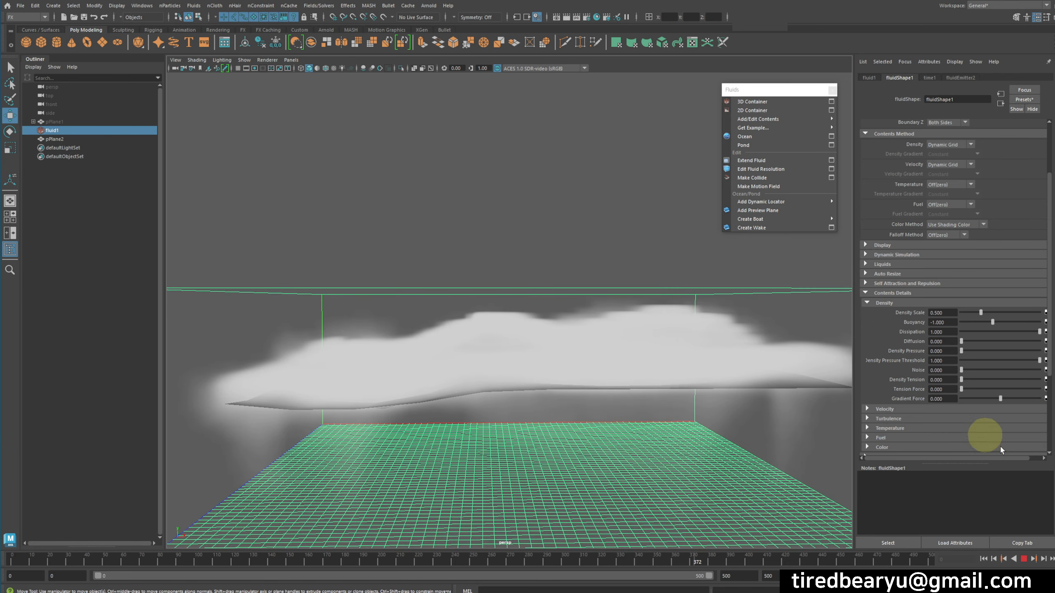
key(Escape)
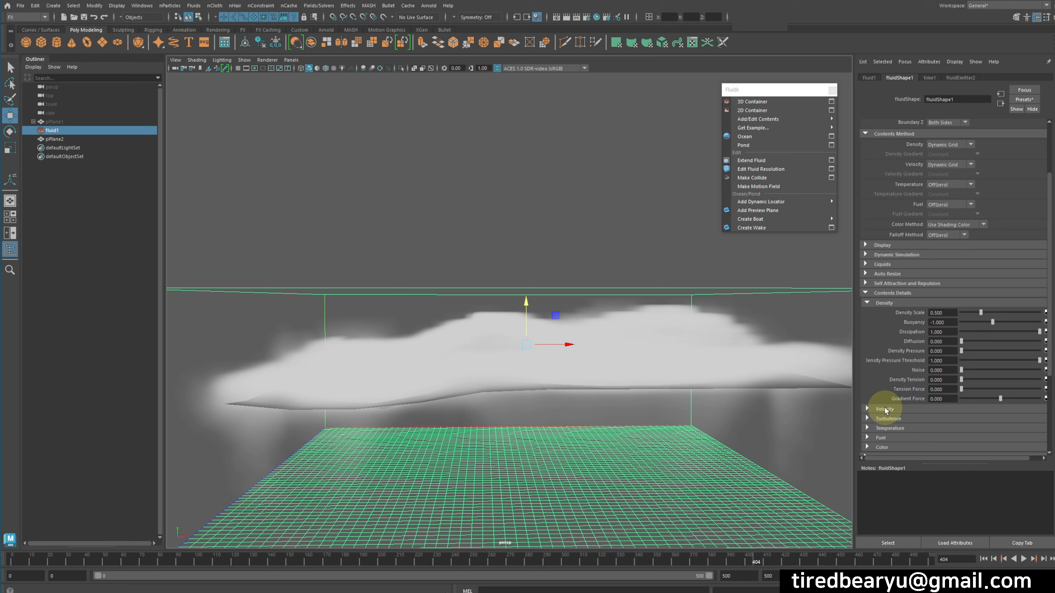
Set the fluid's velocity Swirl to 10 and replay the simulation from frame 0, viewing the fog from several angles.
click(885, 409)
scroll(890, 421, down, 3)
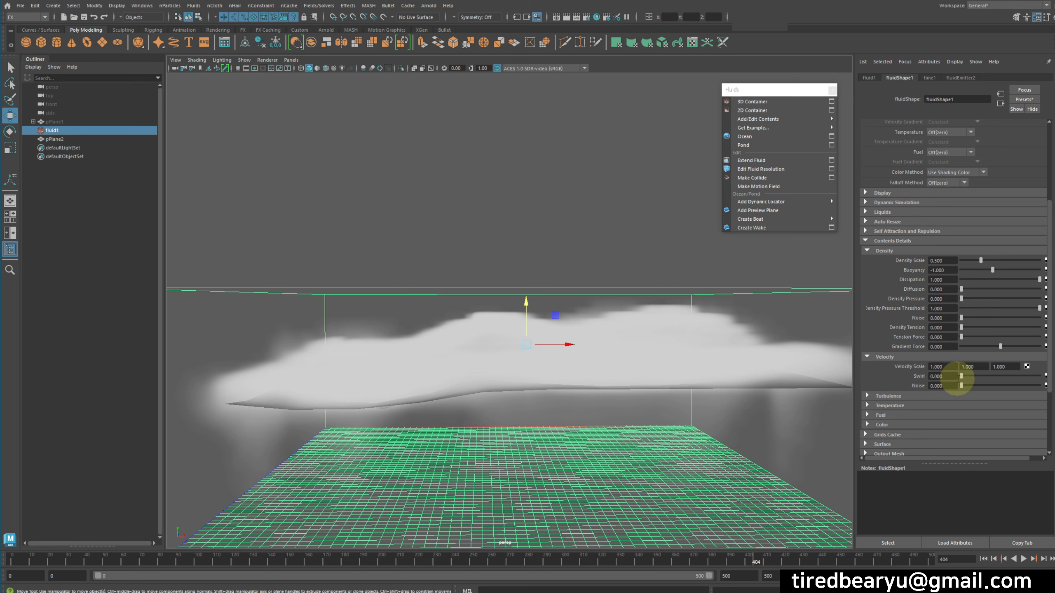
drag(960, 376, 992, 379)
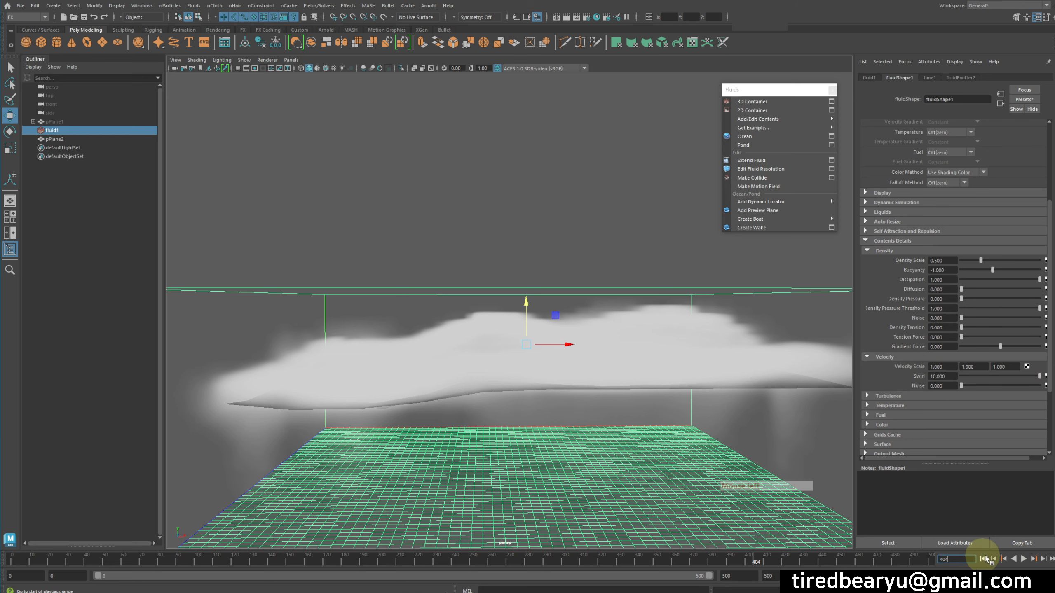
click(988, 559)
click(1023, 559)
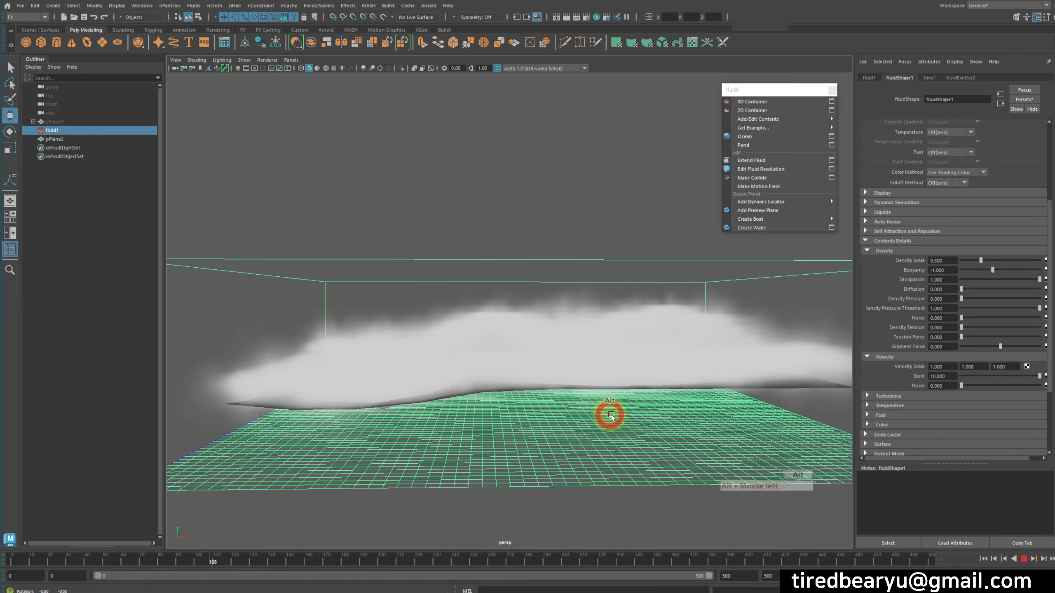
alt+drag(608, 412, 565, 399)
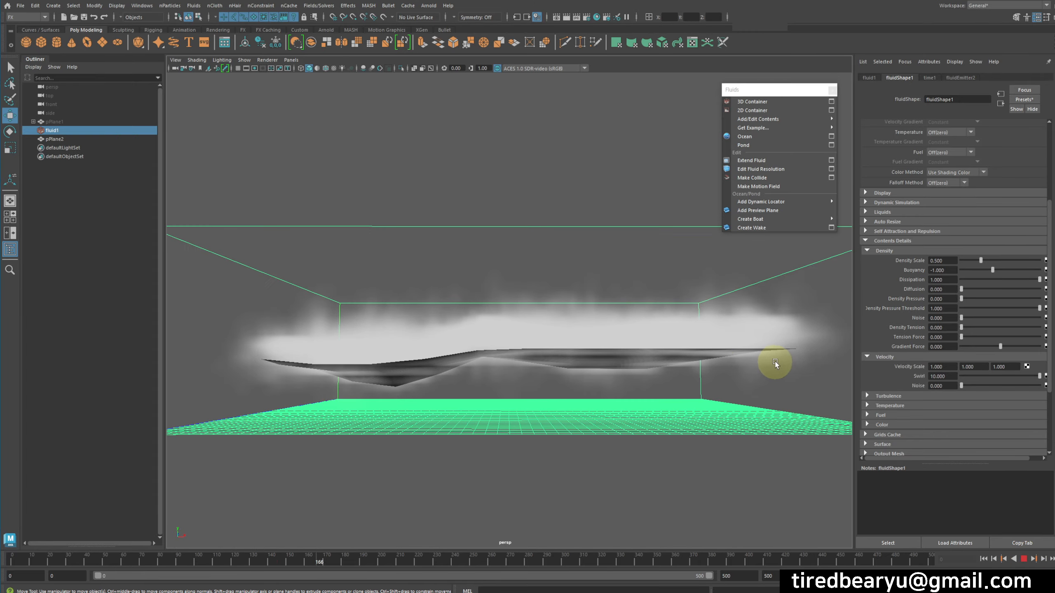
alt+drag(775, 362, 739, 377)
Set the fluid's velocity Noise to 0.331 and view the simulation as it plays.
drag(961, 386, 987, 386)
alt+drag(752, 408, 660, 426)
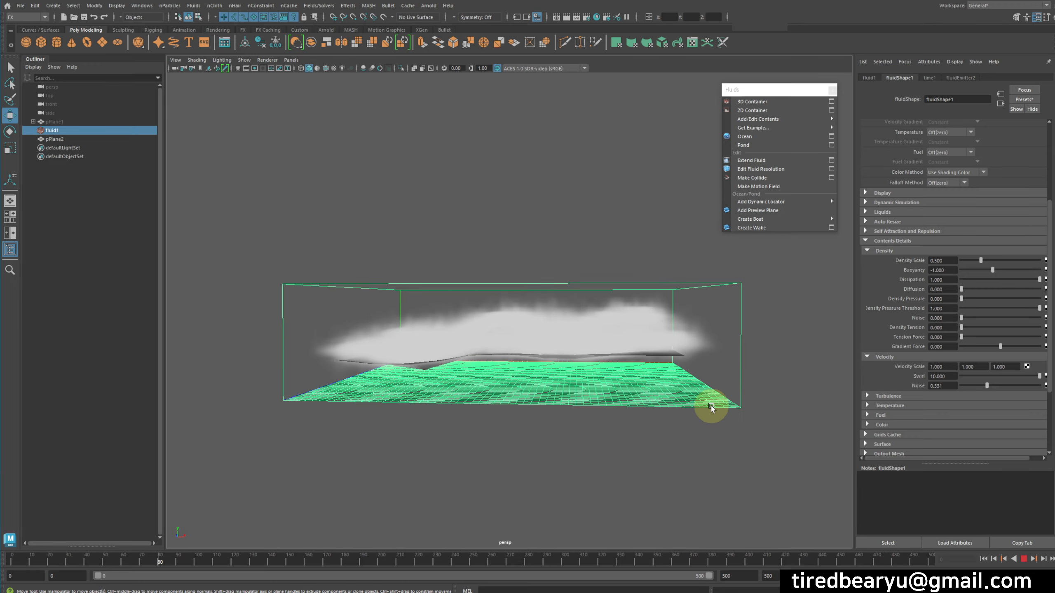
Stop the simulation and reselect the fluid container over the terrain.
alt+drag(671, 377, 732, 419)
click(1024, 559)
click(732, 418)
drag(692, 253, 731, 303)
alt+drag(737, 307, 733, 317)
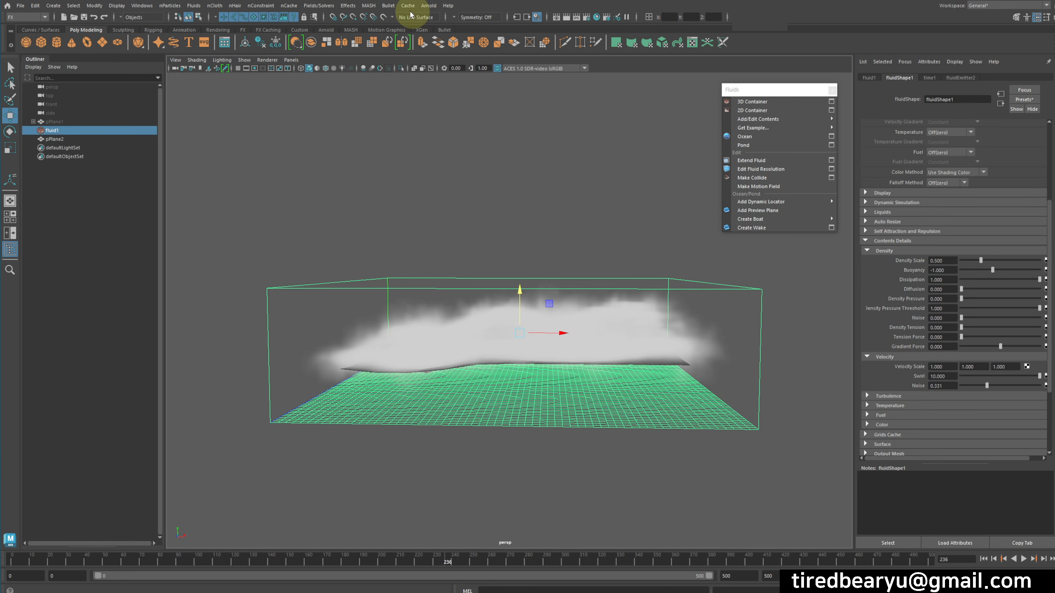
Add an Air field to the fluid container and move it beside the container at Translate X -21.713.
click(330, 6)
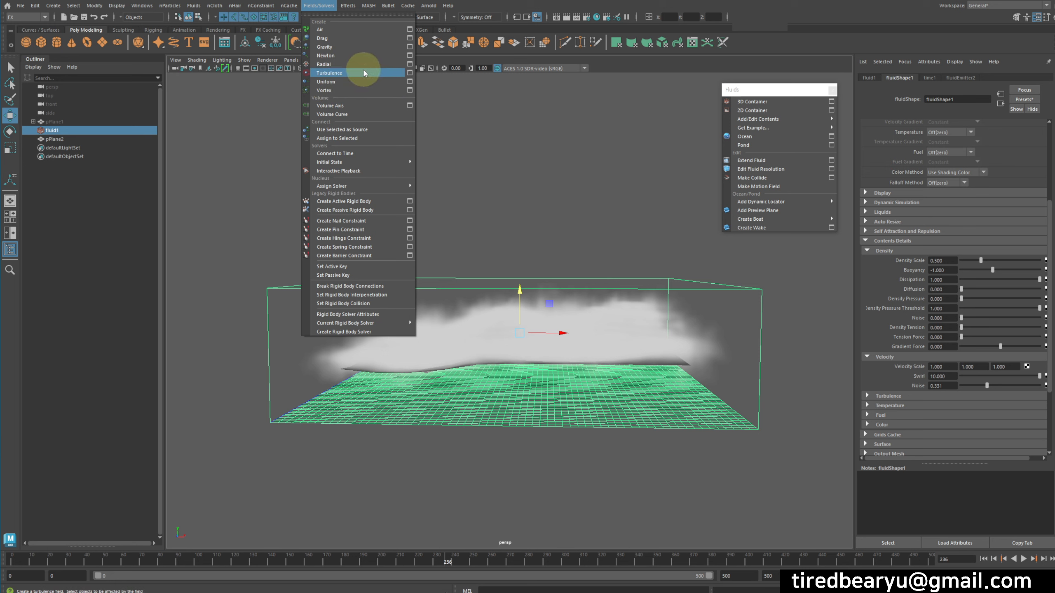
click(323, 33)
key(w)
alt+drag(471, 219, 274, 341)
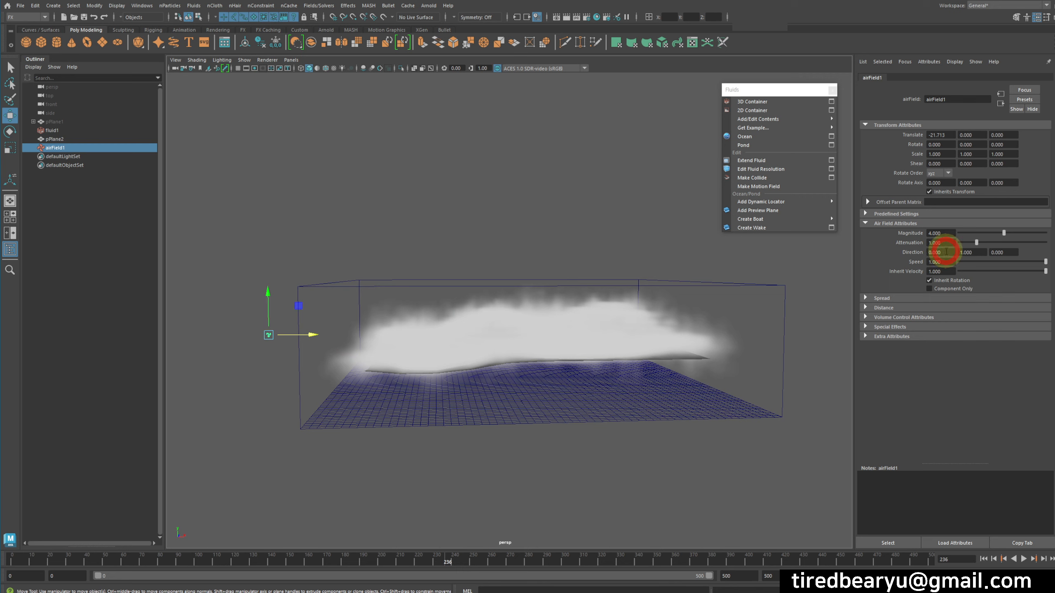
Set the air field's Direction to 1, 0, 0 and Magnitude to 22.449, and replay the simulation from frame 0.
text(1)
click(972, 252)
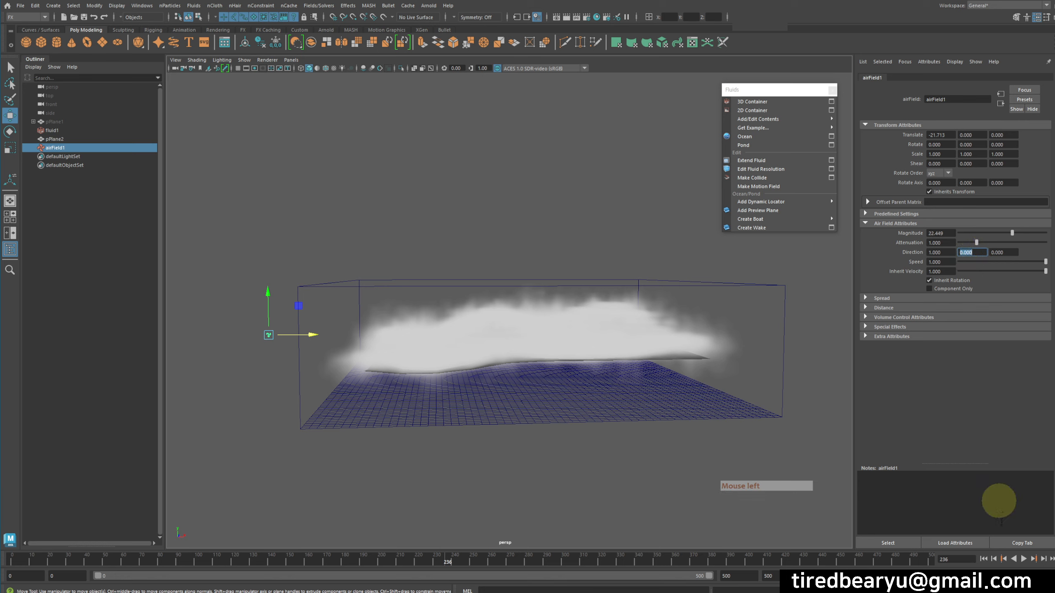
click(984, 559)
click(1023, 560)
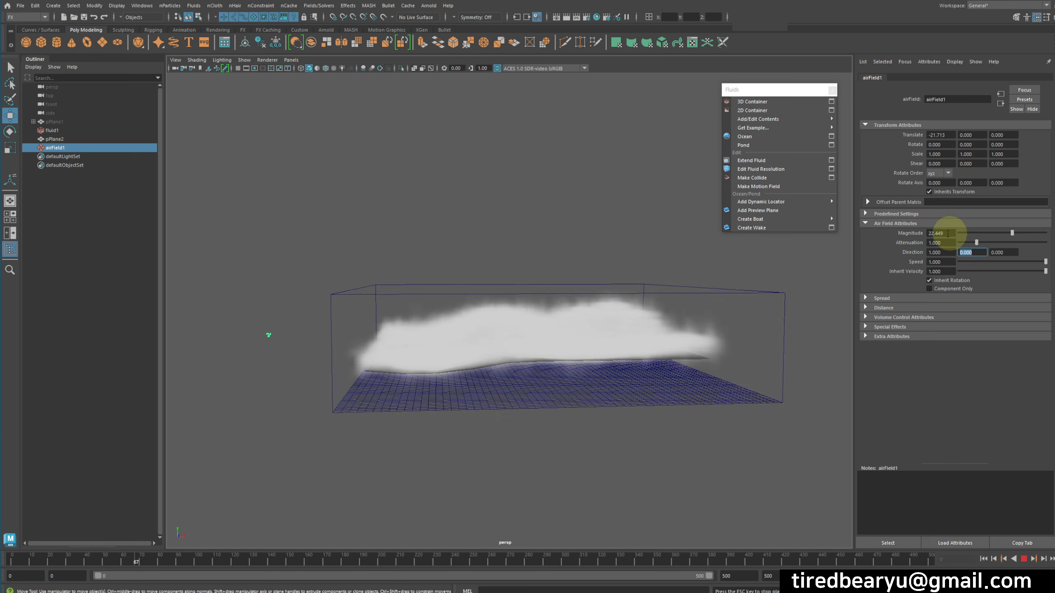
alt+drag(569, 355, 571, 356)
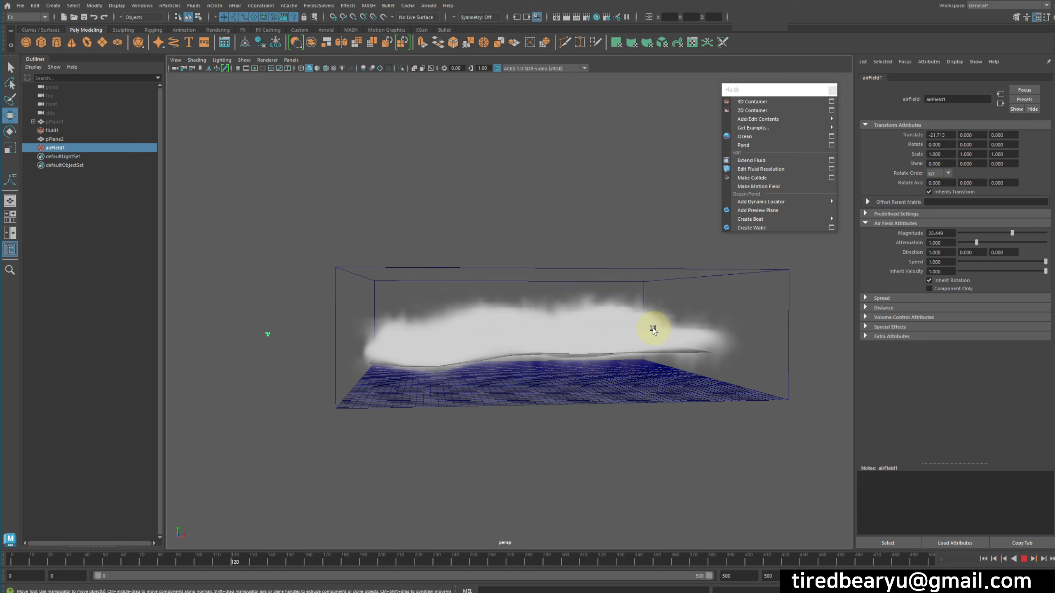
Raise the air field's Magnitude to 84.898 during playback and view the wind's effect on the fog.
click(1024, 234)
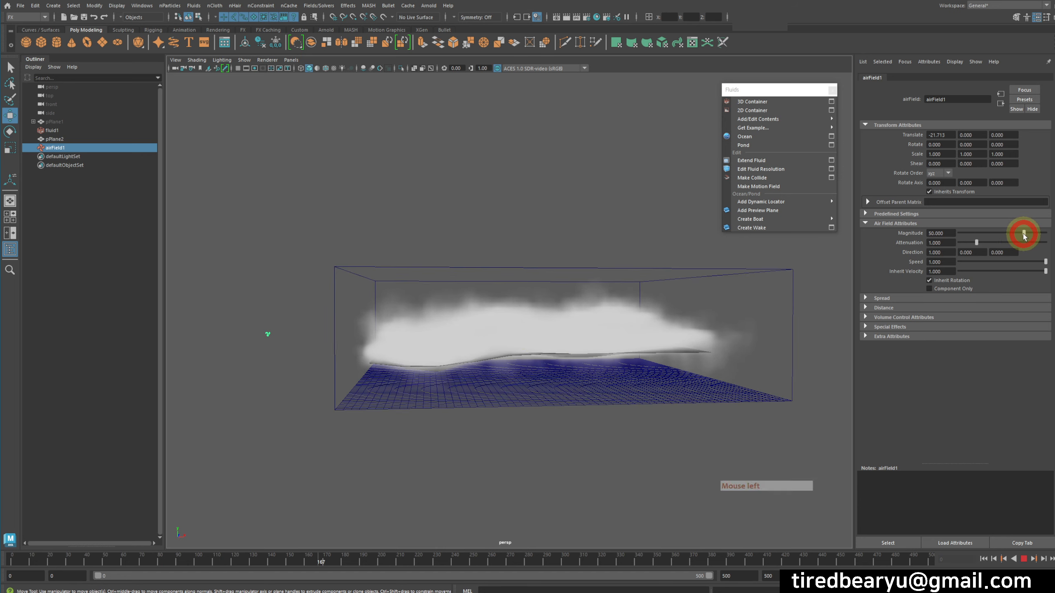
drag(1024, 235, 1043, 231)
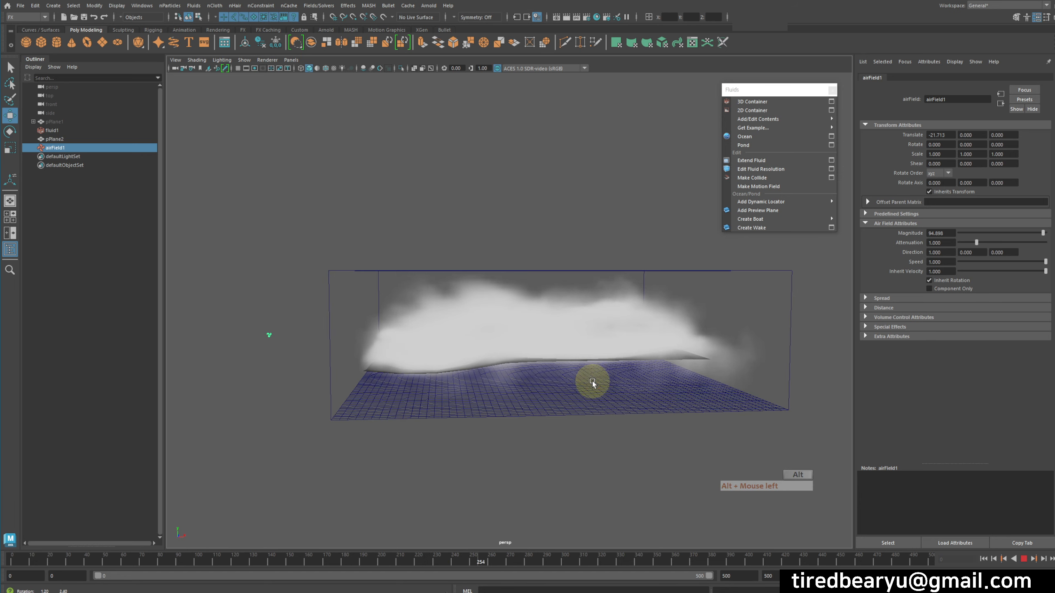
alt+drag(658, 341, 598, 362)
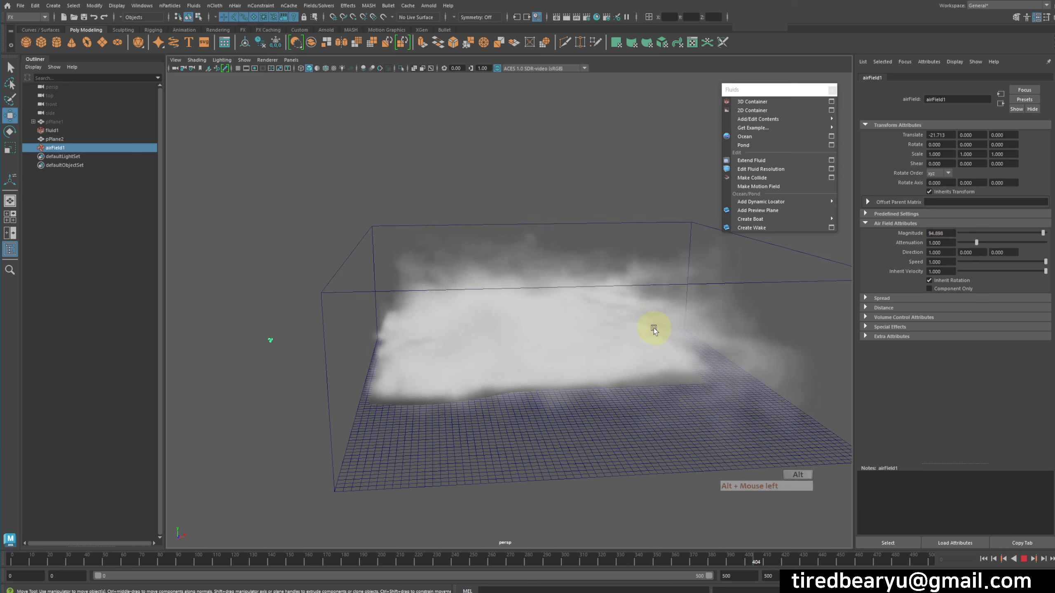
alt+drag(650, 330, 636, 293)
Set the air field's Attenuation to 0, watch the fog from several angles and stop the playback.
drag(976, 243, 914, 244)
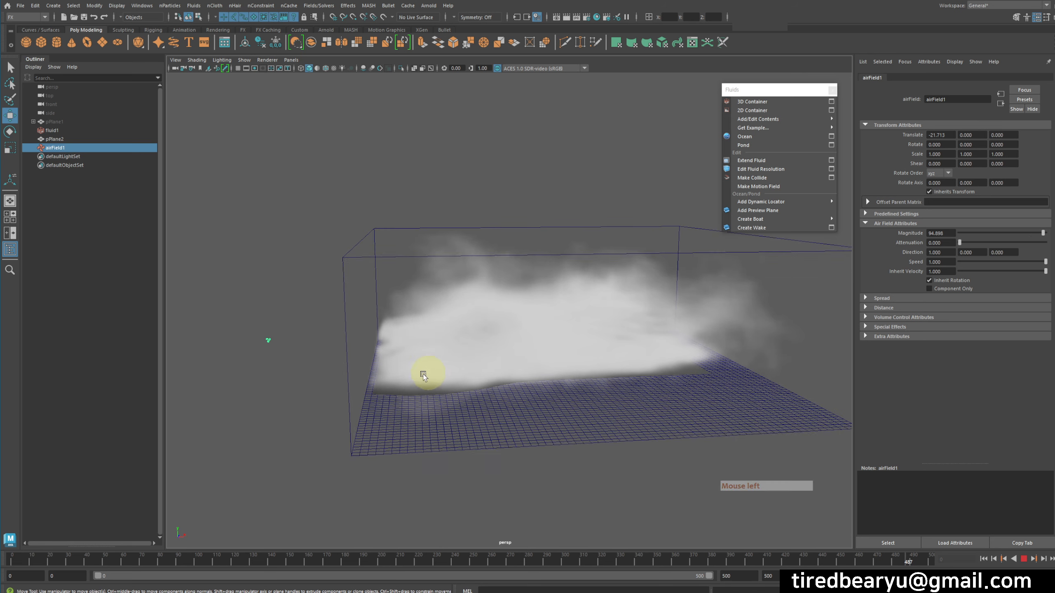
alt+drag(390, 377, 628, 353)
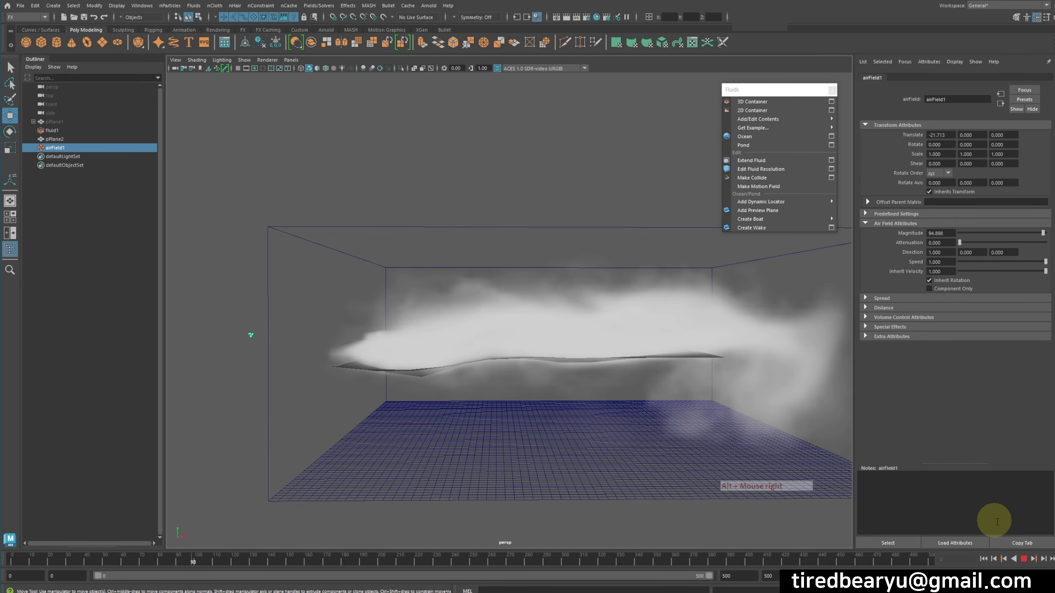
click(1023, 559)
alt+drag(830, 494, 749, 349)
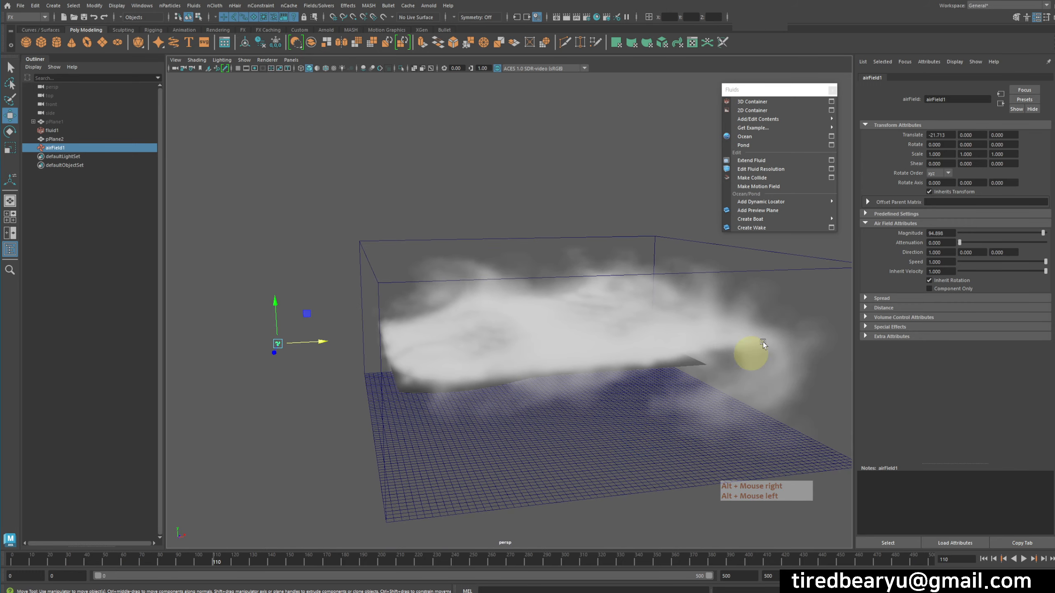
Select the fluid container, set its Density Scale to 0.079 and replay the simulation from frame 0 to check it.
click(788, 414)
alt+drag(788, 413, 637, 339)
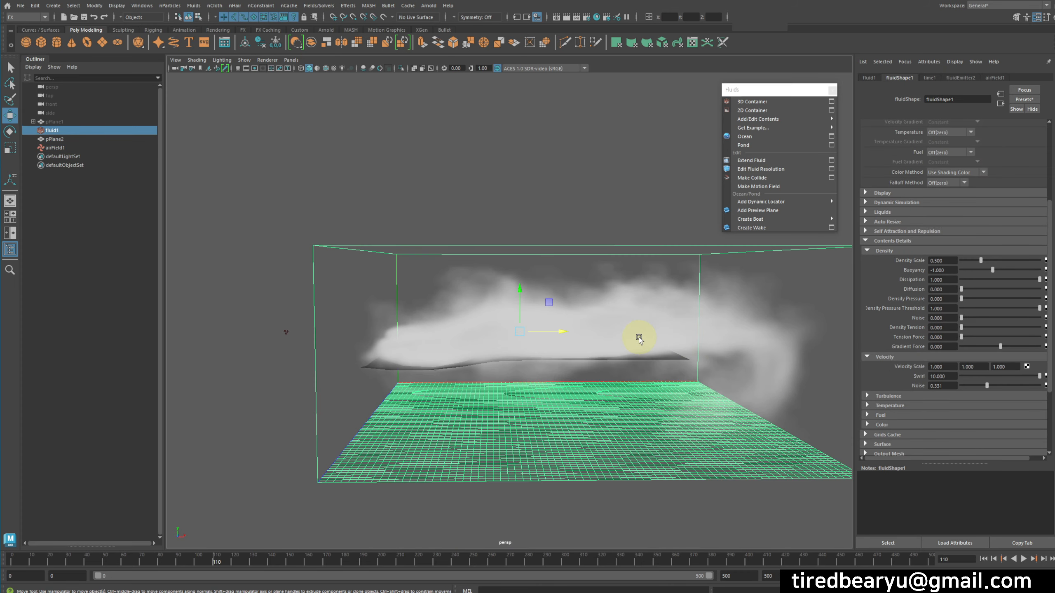
scroll(949, 325, down, 3)
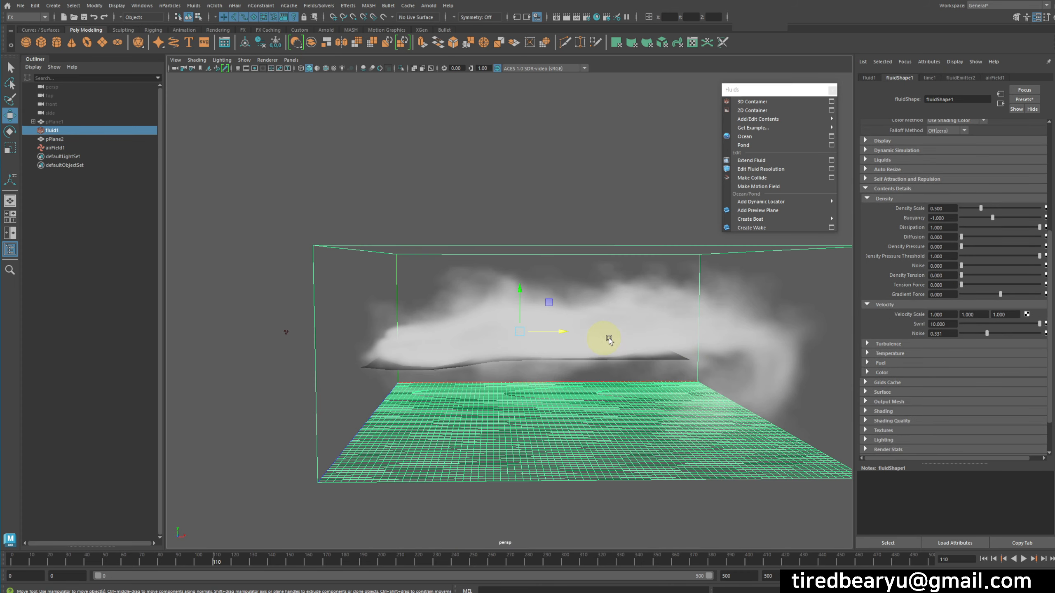
drag(972, 212, 963, 209)
alt+drag(636, 318, 617, 340)
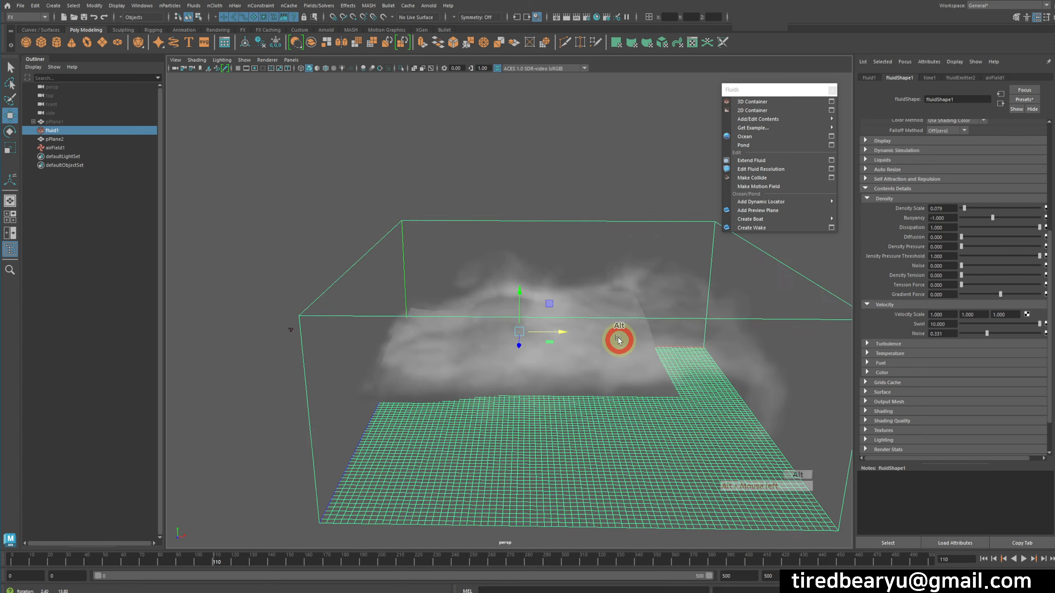
alt+right_drag(617, 339, 685, 394)
click(987, 560)
click(1024, 559)
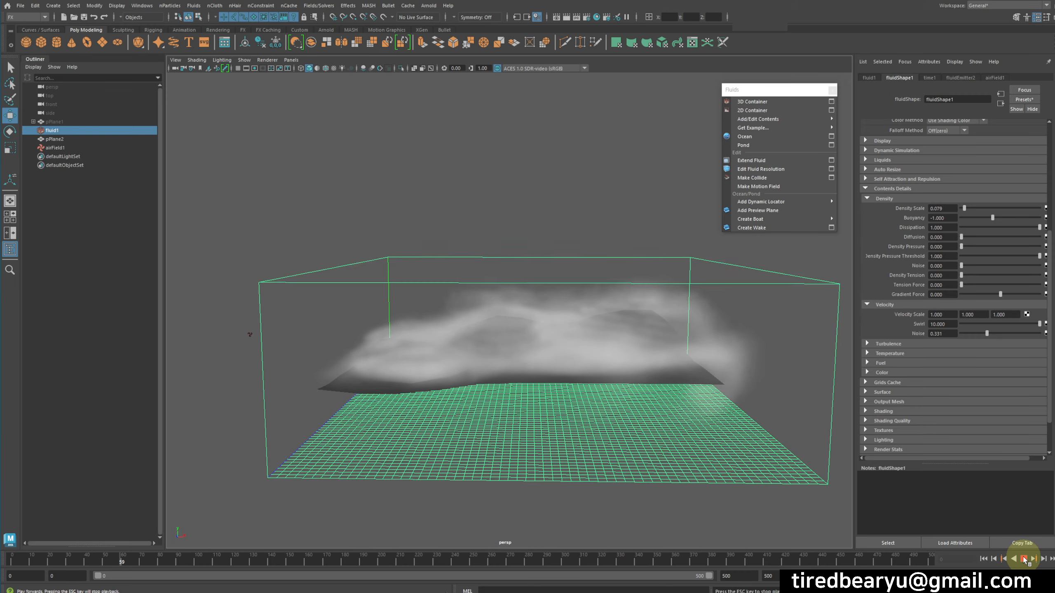
click(1024, 559)
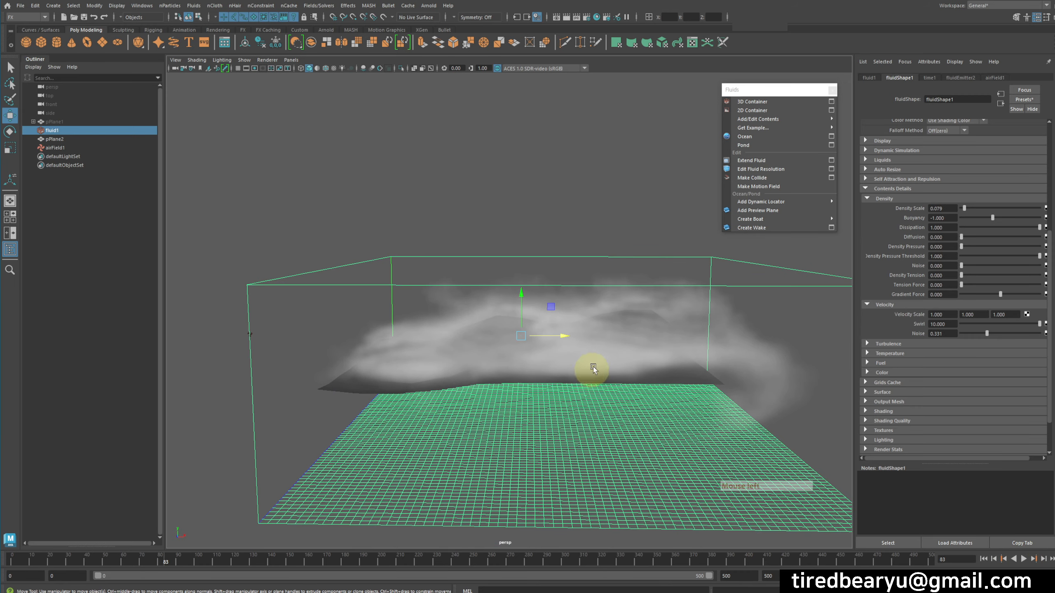
Set the fluid's Base Resolution to 40, replay the simulation from frame 0 to inspect the finer fog, and stop it.
scroll(950, 322, up, 3)
scroll(950, 322, up, 3)
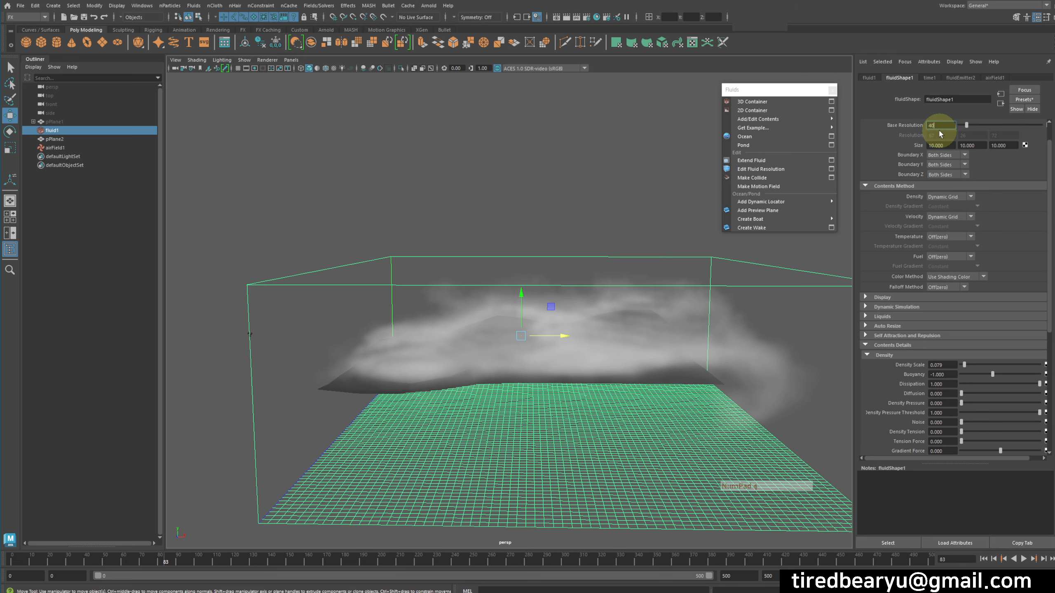
click(1005, 560)
click(982, 560)
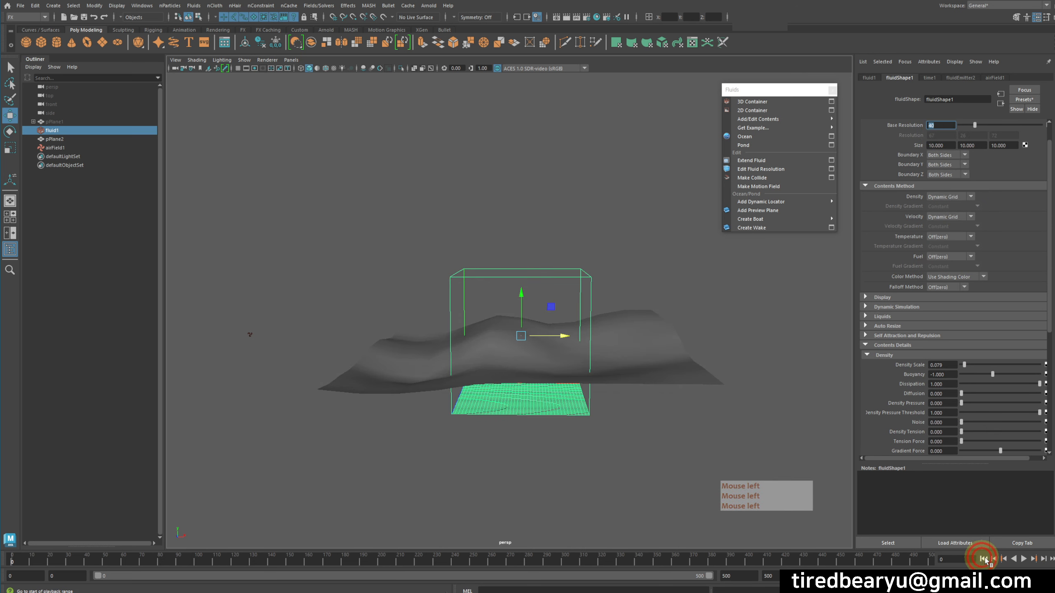
click(1024, 560)
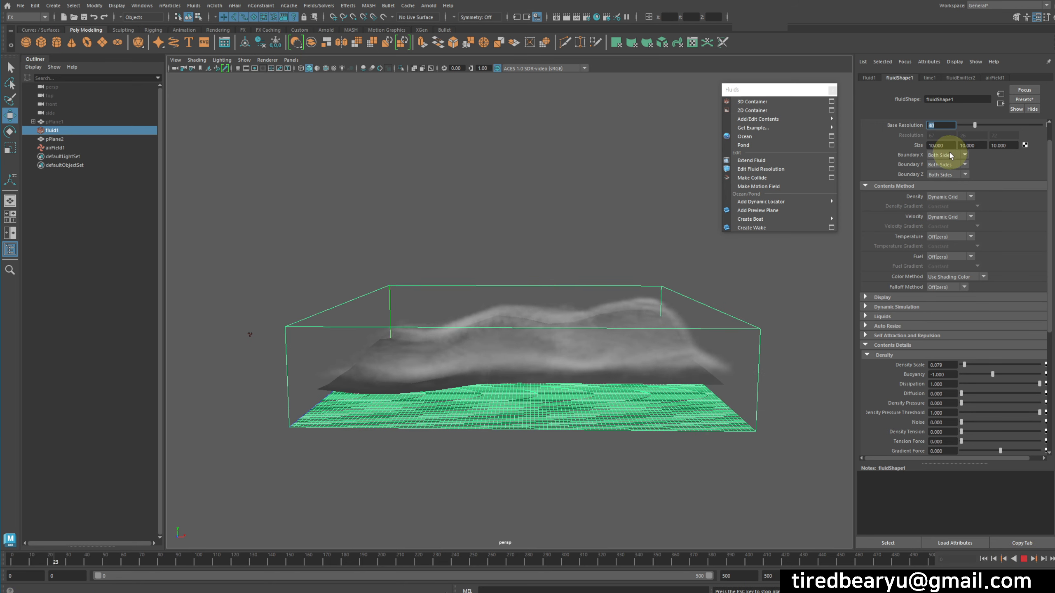
alt+drag(776, 389, 748, 376)
click(1028, 560)
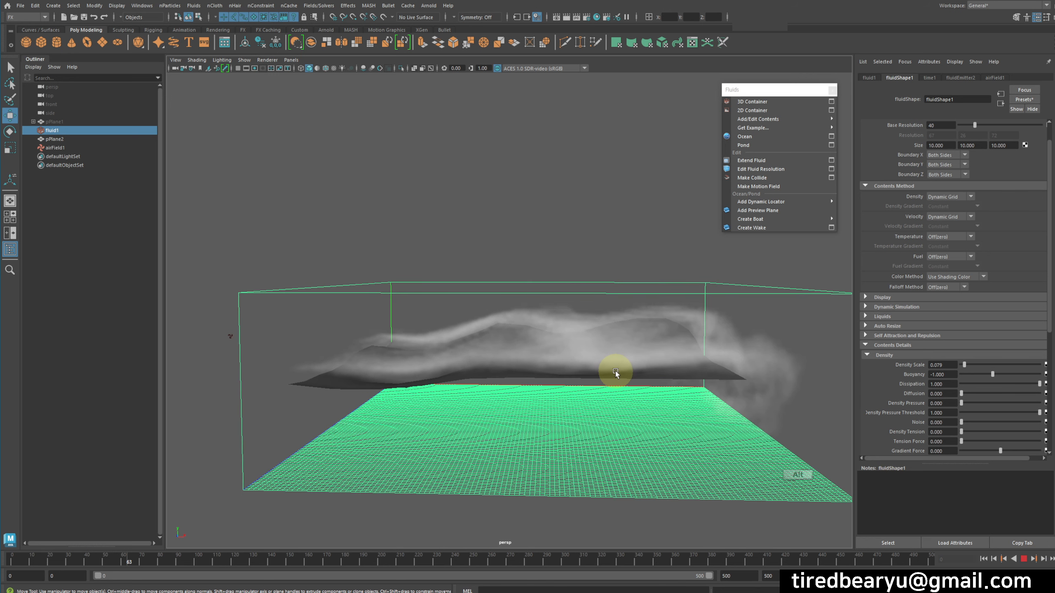
alt+drag(615, 371, 945, 536)
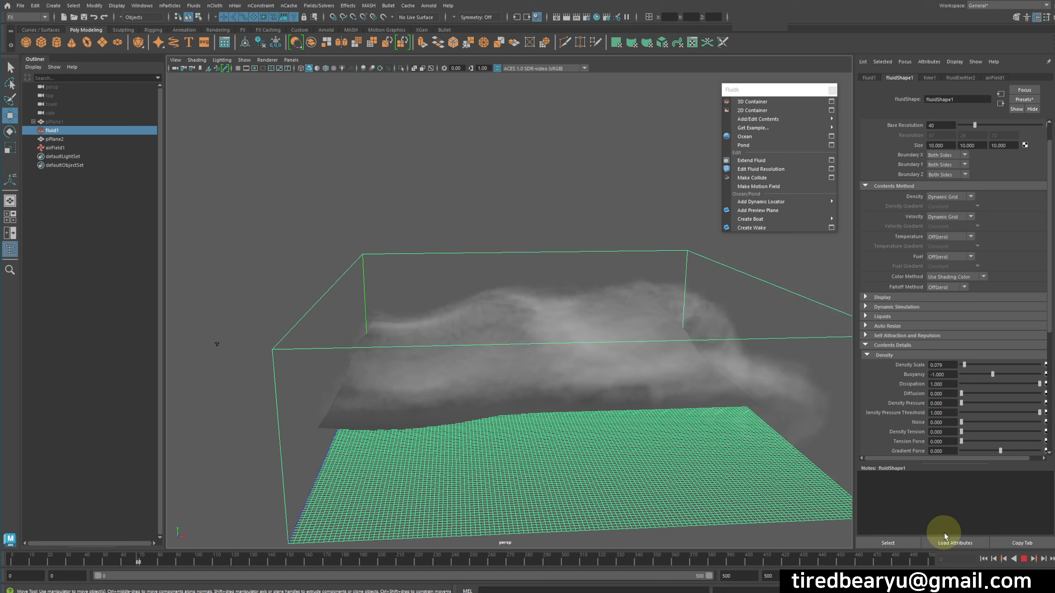
click(1024, 560)
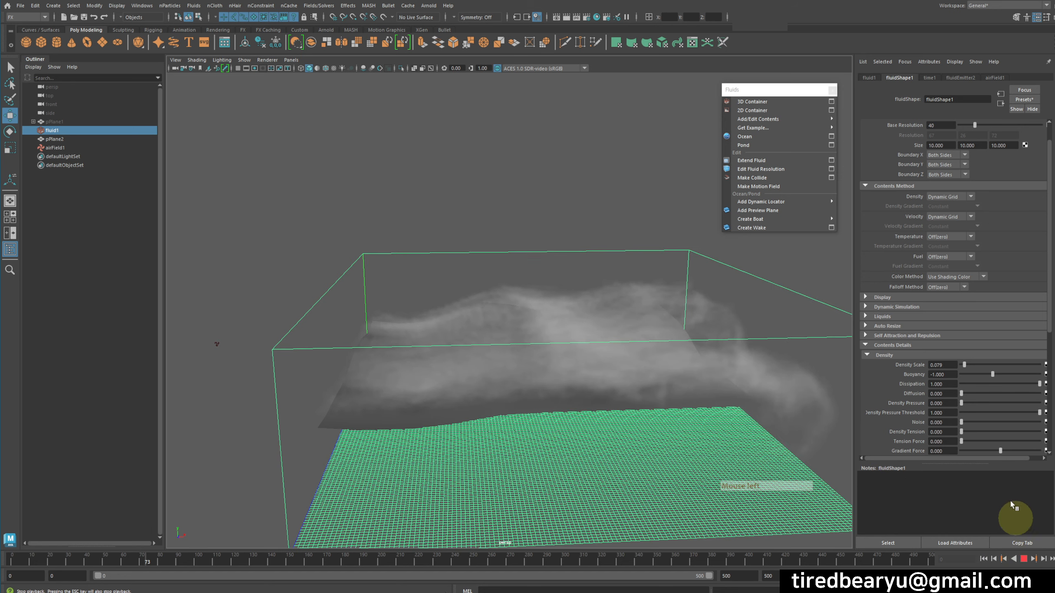
Change the fluid's shading color from light gray to brown and view the tinted fog.
scroll(998, 389, down, 5)
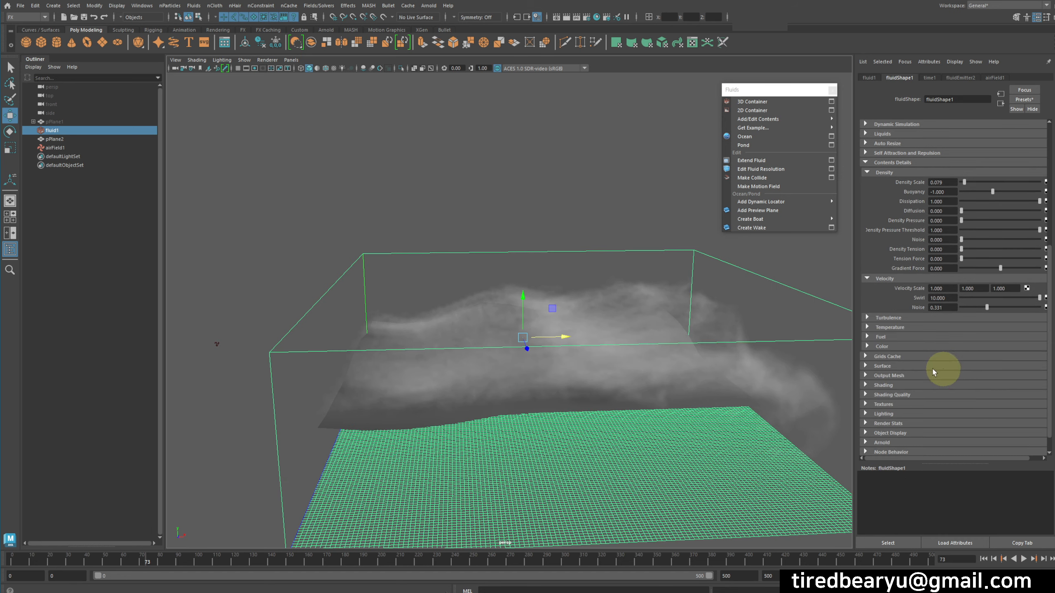
click(882, 386)
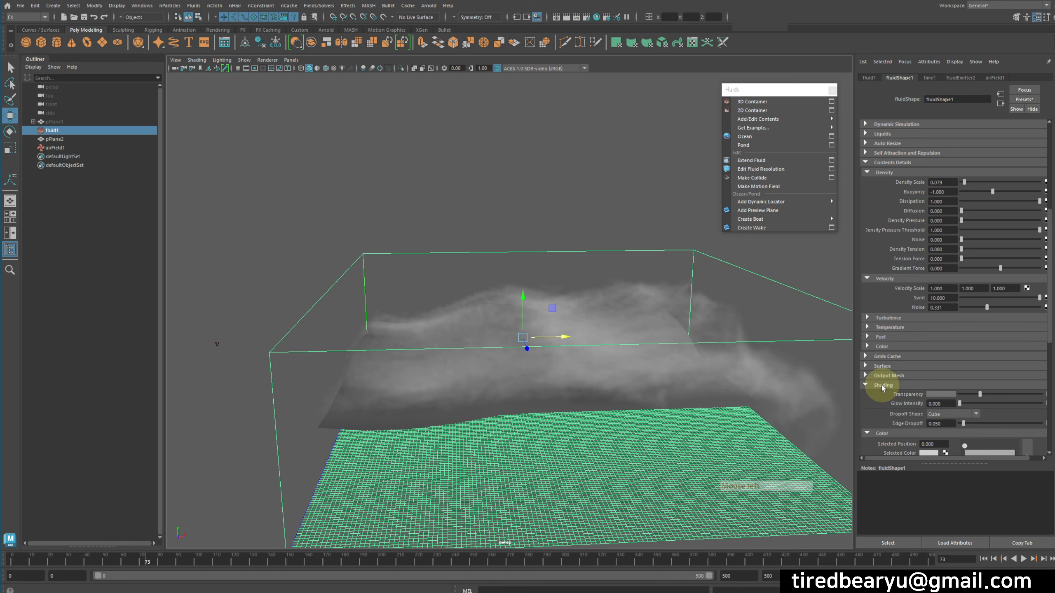
scroll(913, 399, down, 3)
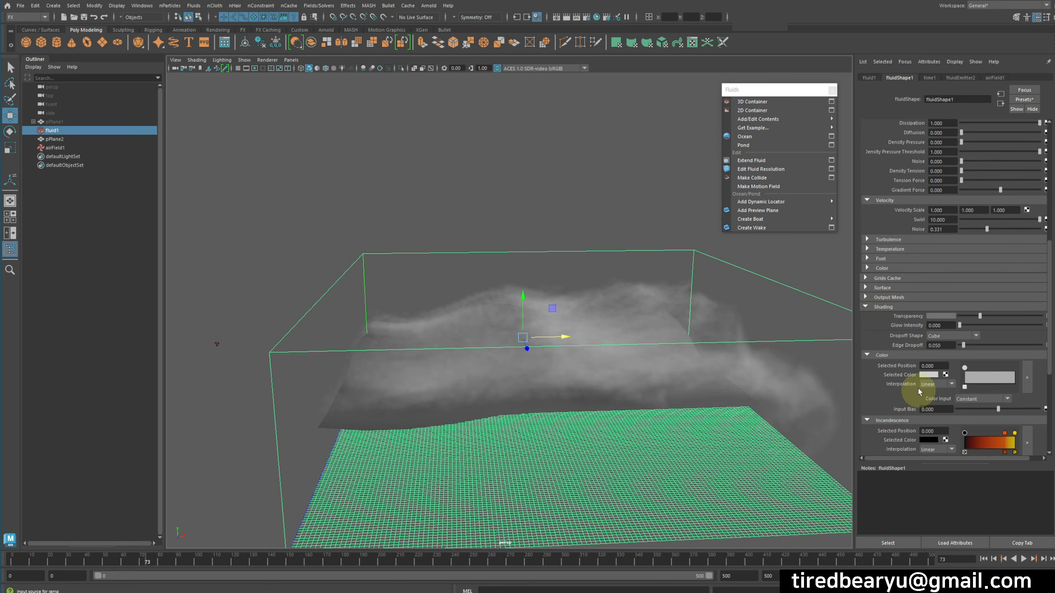
alt+drag(810, 403, 699, 369)
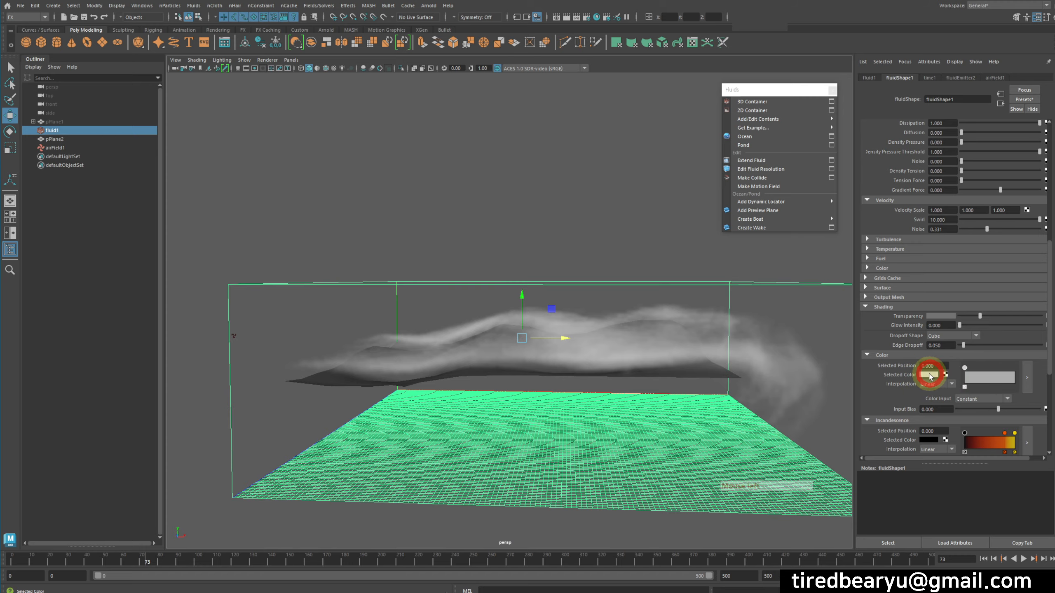
click(929, 377)
click(881, 367)
alt+drag(764, 376, 751, 405)
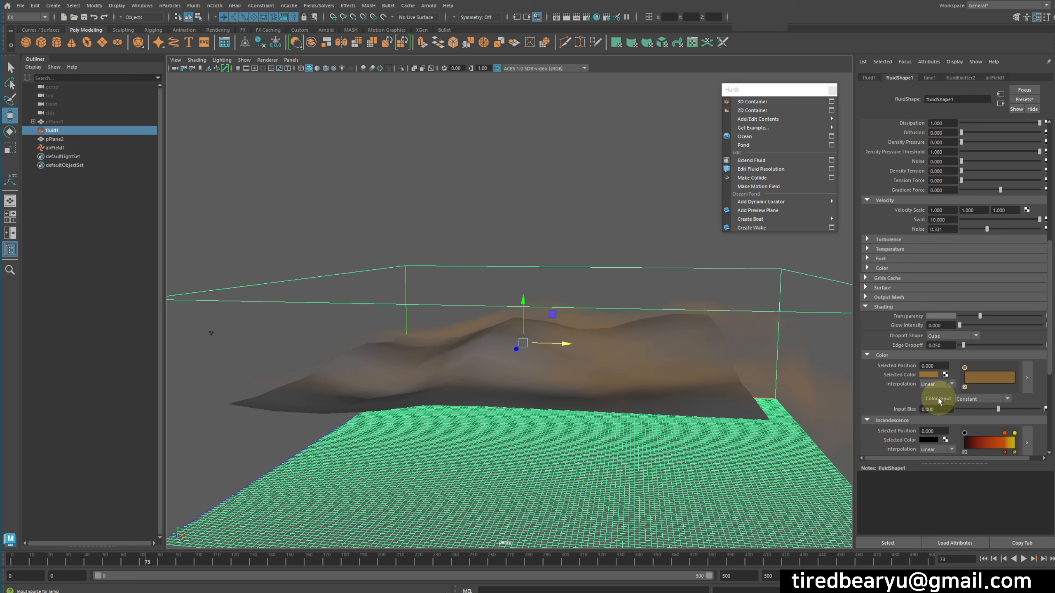
Set the shading Color Input to Density and add a black color stop at position 1 on the ramp.
click(970, 400)
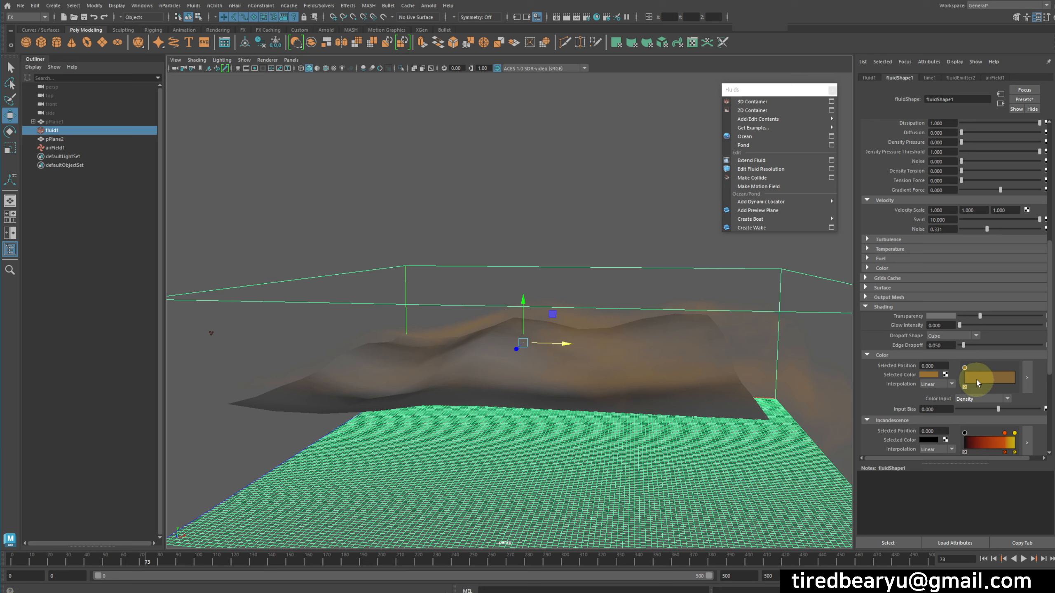
drag(978, 383, 1040, 379)
click(925, 376)
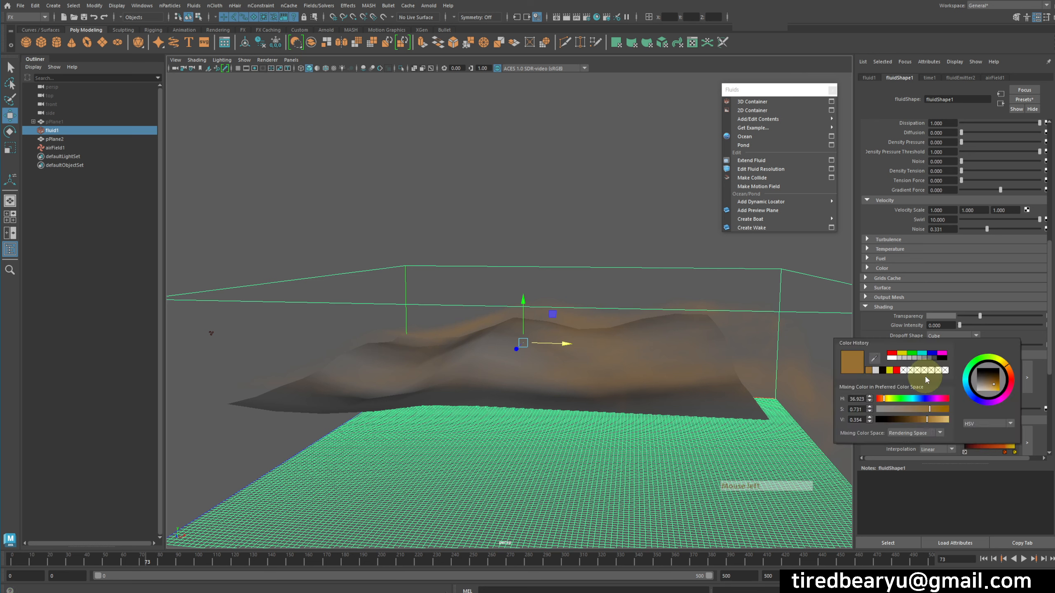
click(883, 371)
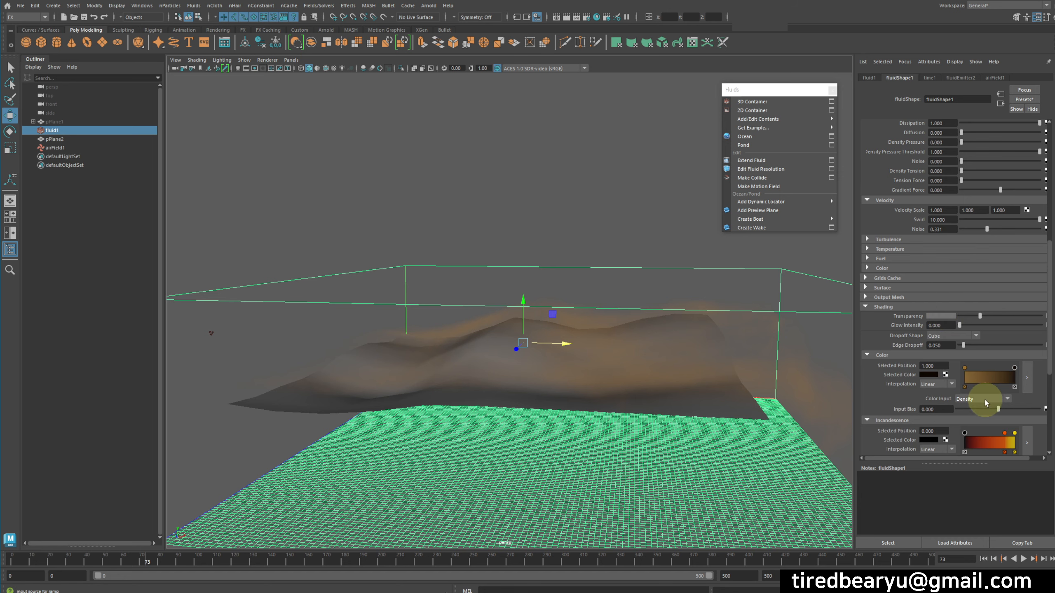
Set the fluid's Density Scale to 2 and replay the simulation from frame 0 to check the brown fog.
scroll(788, 364, up, 3)
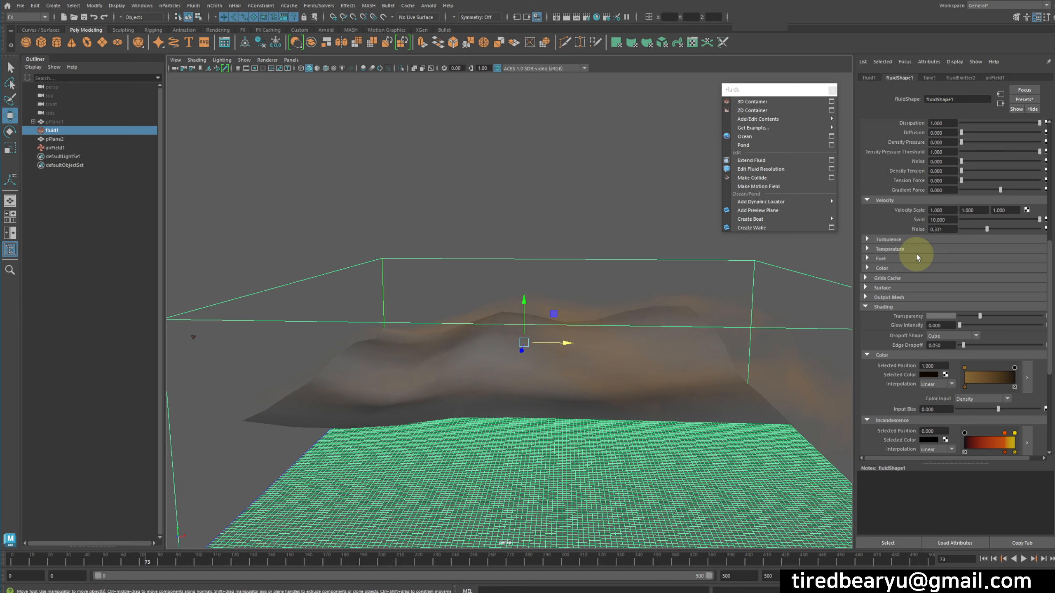
scroll(916, 266, up, 4)
drag(972, 188, 1039, 183)
alt+drag(788, 310, 706, 320)
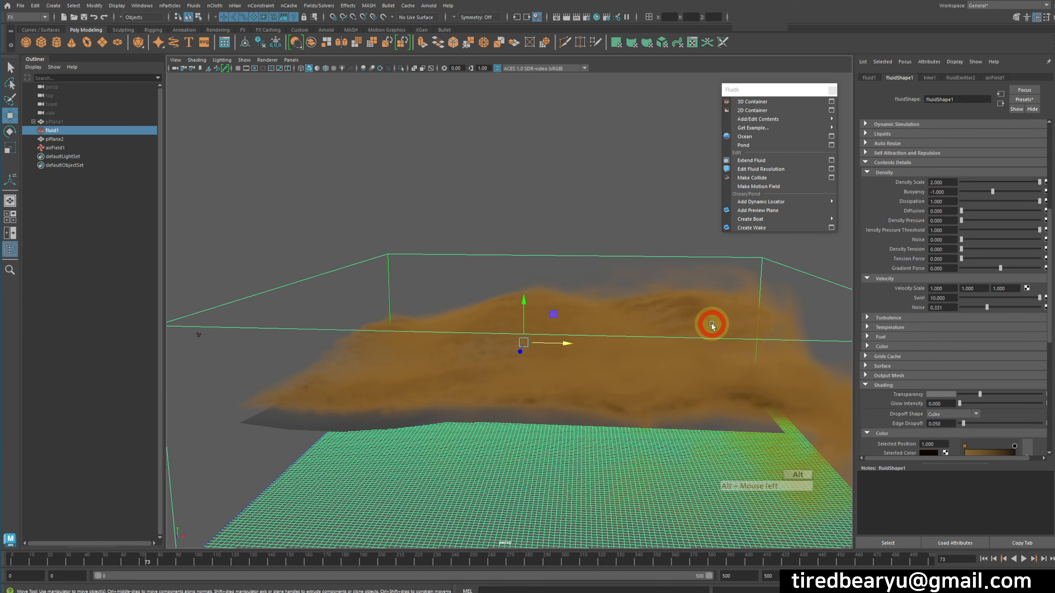
click(981, 559)
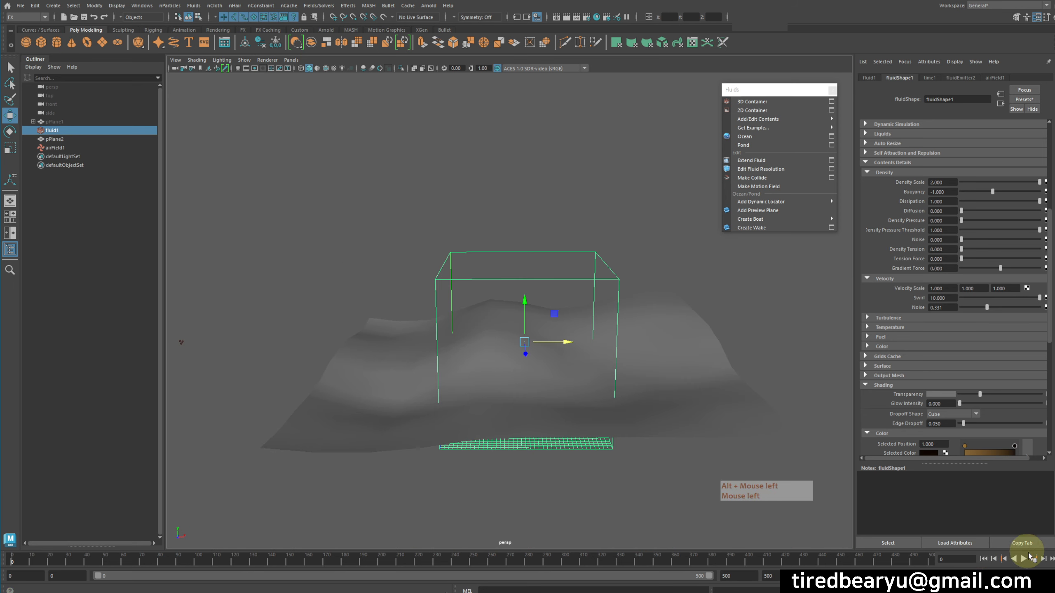
click(1024, 559)
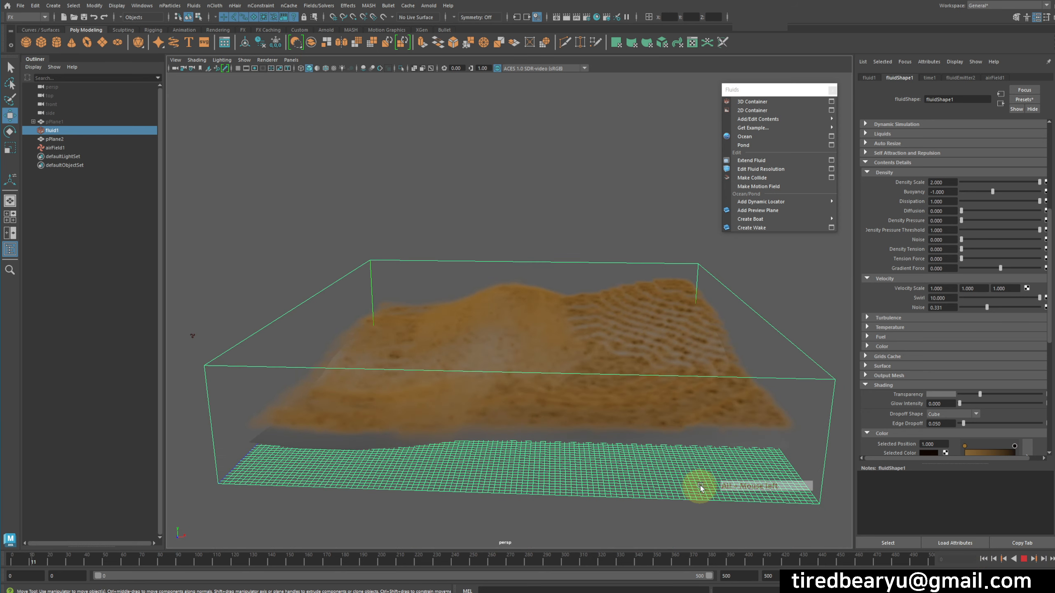
Inspect the brown fog over the terrain from several angles and stop the playback.
alt+drag(711, 464, 598, 423)
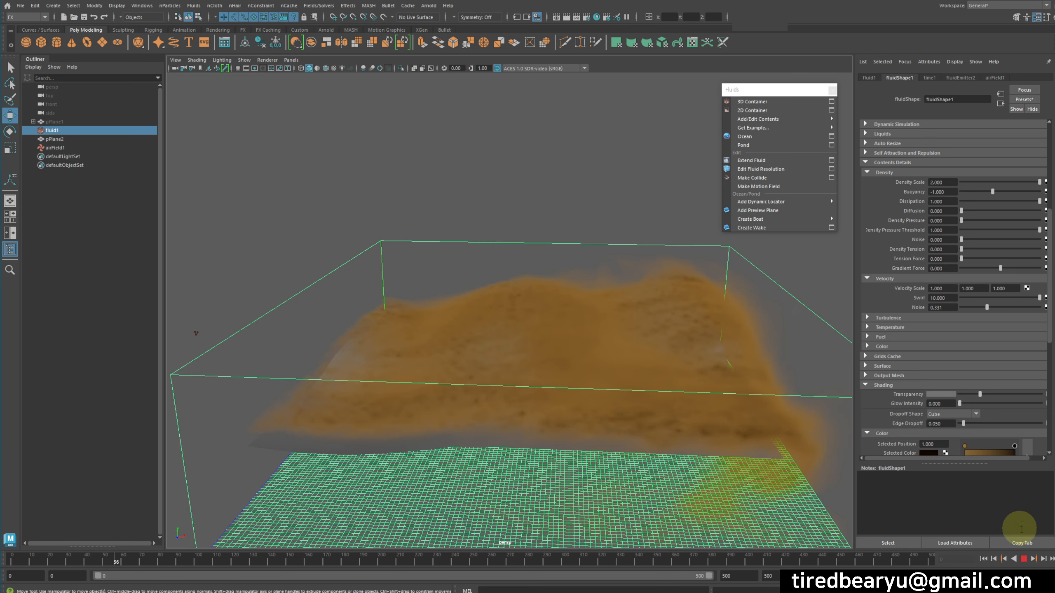
click(1024, 559)
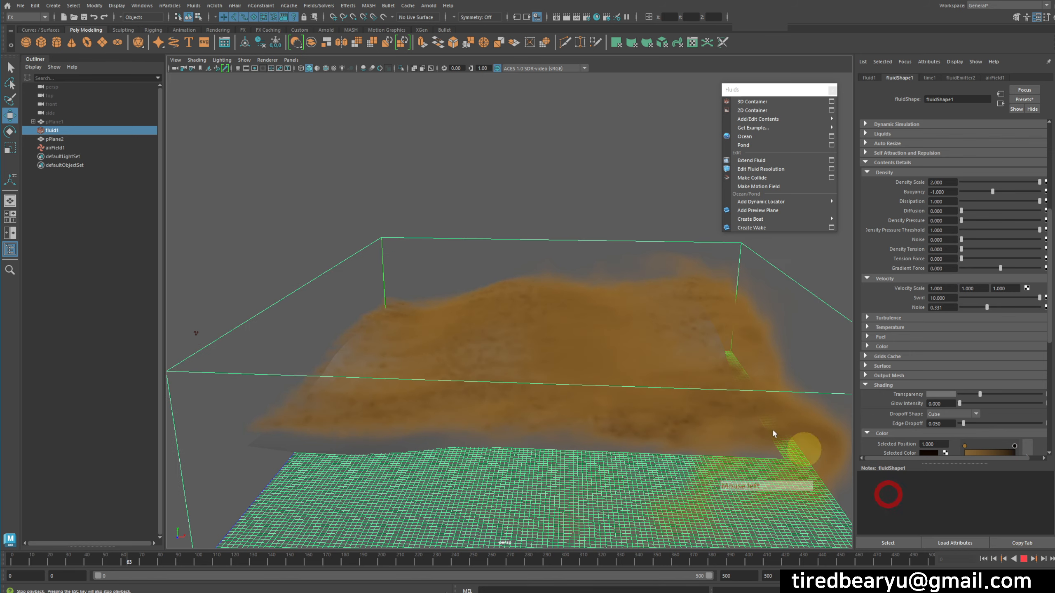
alt+drag(635, 225, 671, 171)
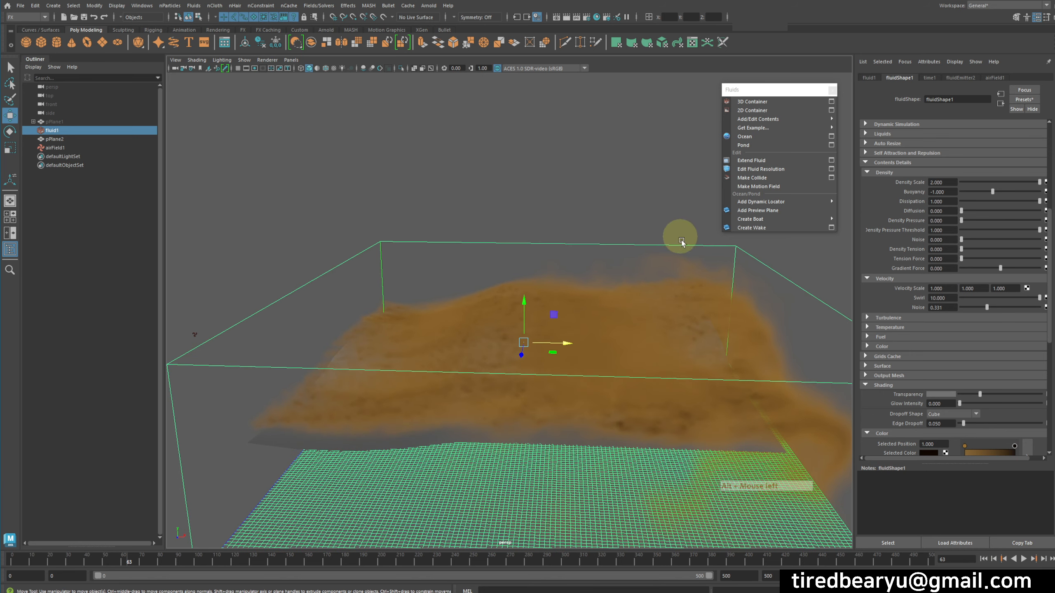
alt+right_drag(728, 323, 701, 341)
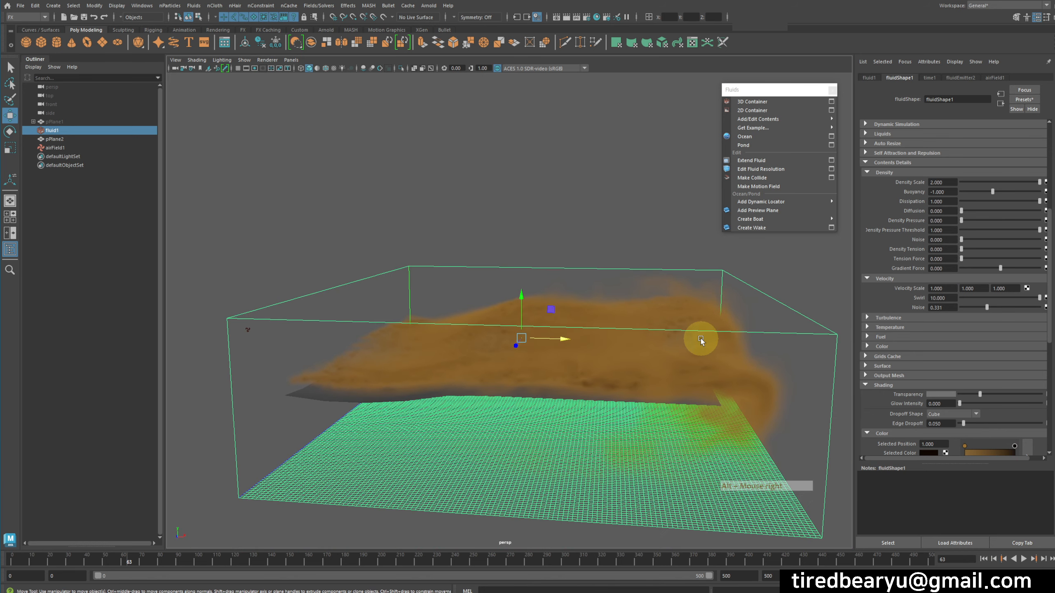
alt+drag(665, 366, 758, 389)
Delete the 3D fluid container and its air field, and create a 2D fluid container around the terrain.
drag(278, 344, 279, 345)
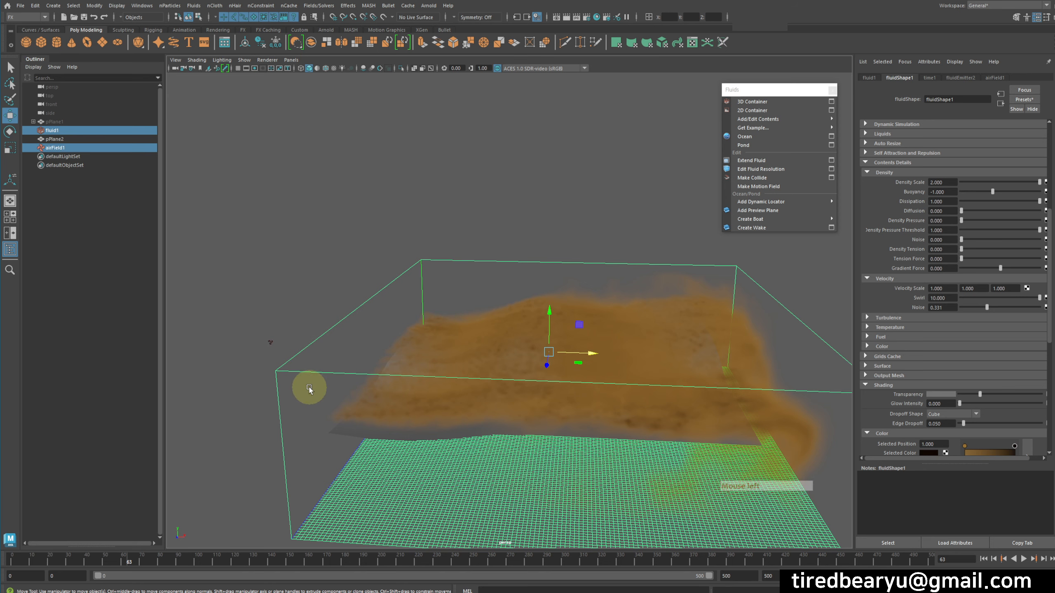
key(Delete)
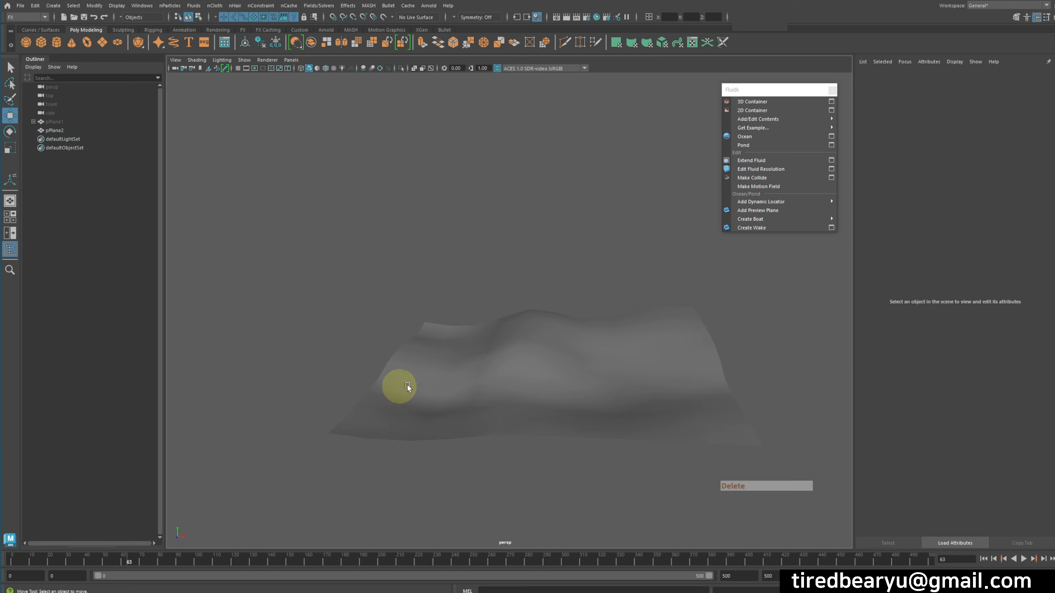
click(790, 110)
key(r)
alt+drag(581, 327, 695, 368)
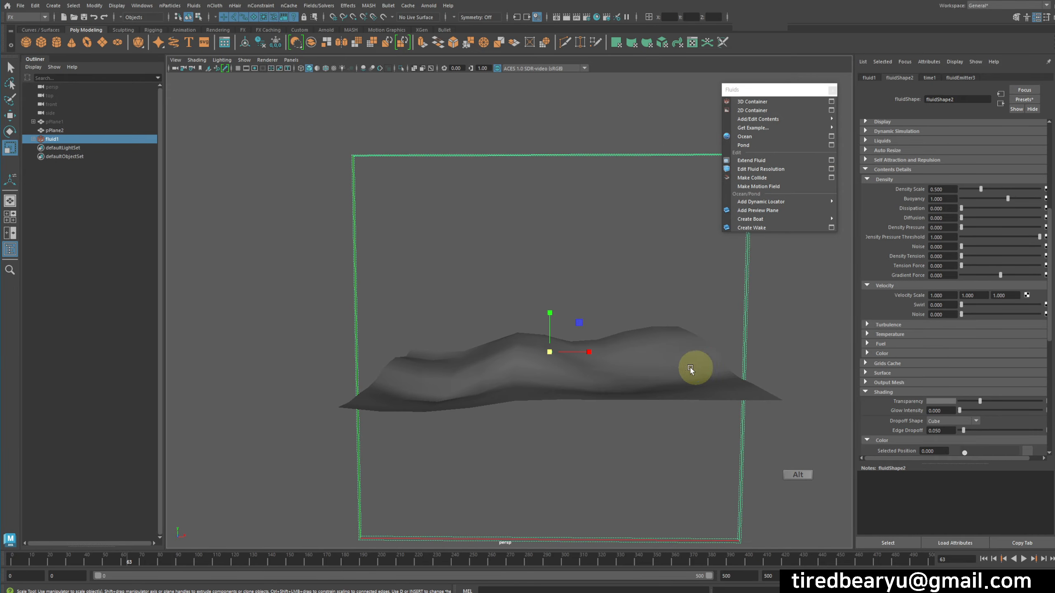
alt+right_drag(694, 368, 732, 375)
alt+drag(732, 374, 661, 380)
alt+right_drag(662, 379, 691, 368)
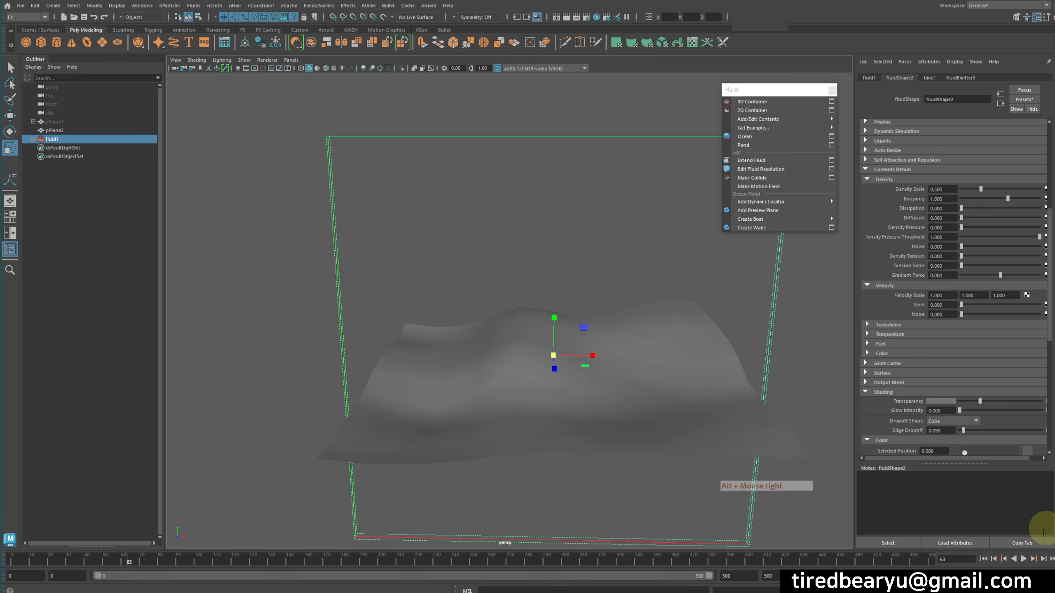
Test-play the 2D fluid, delete its default emitter and return the timeline to frame 0.
click(1024, 559)
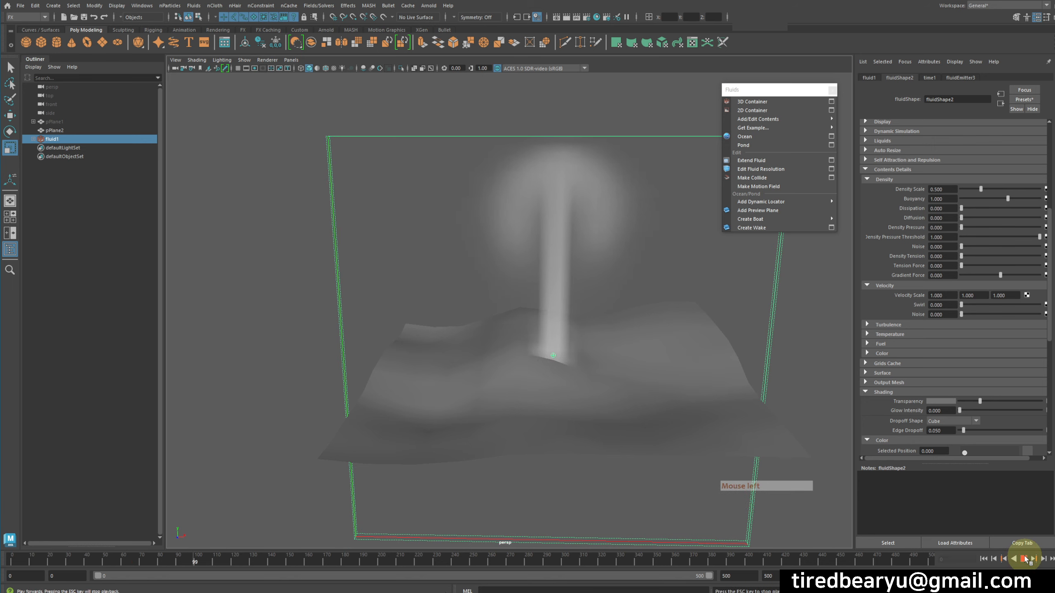
click(34, 139)
click(64, 147)
key(Delete)
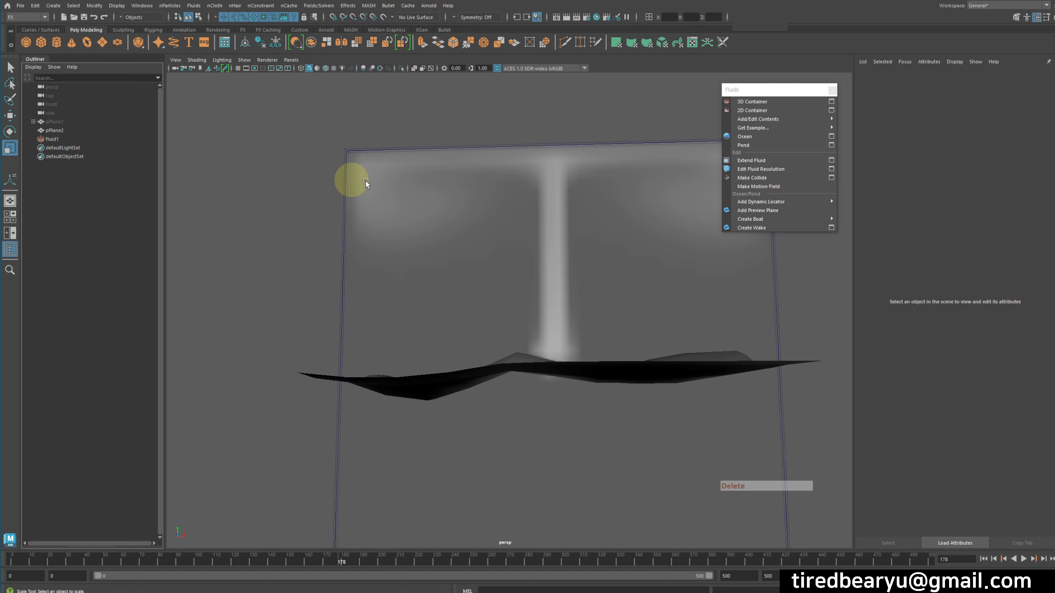
click(983, 559)
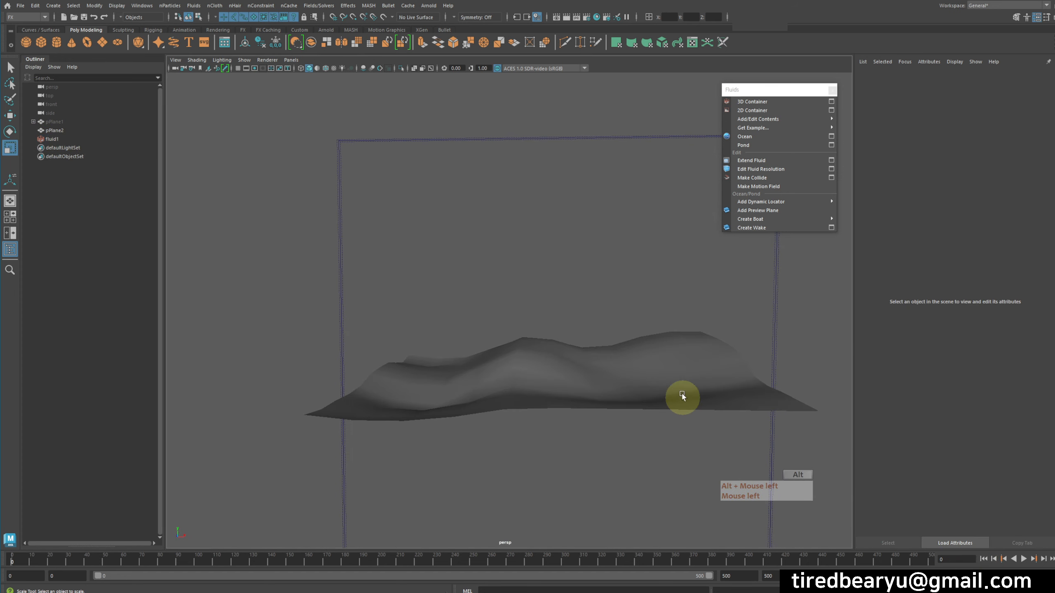
Make the terrain plane pPlane2 emit fluid into the 2D container and play the simulation to check it.
click(665, 354)
shift+click(744, 315)
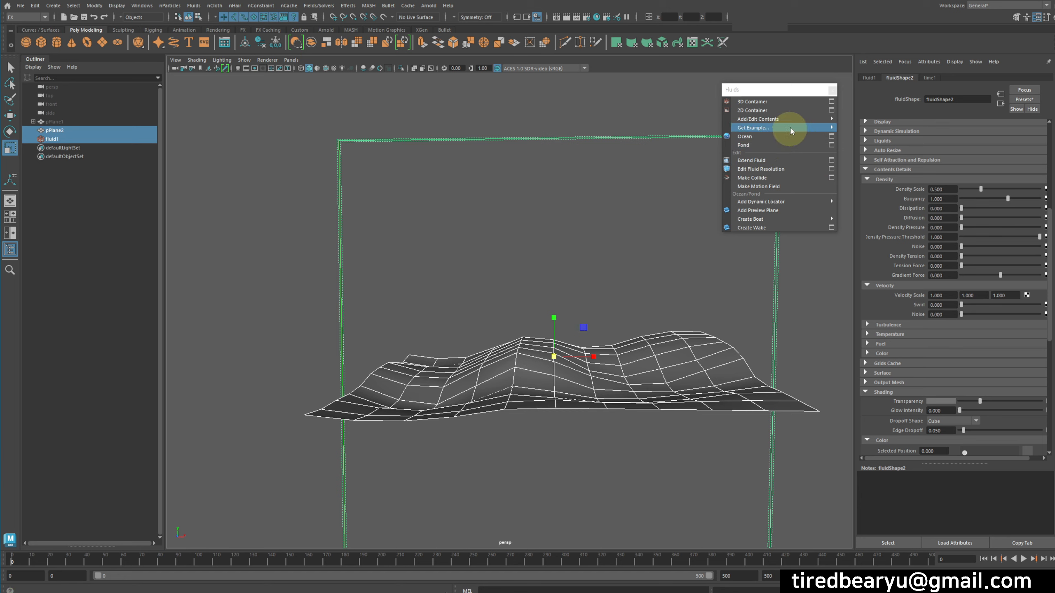
click(891, 127)
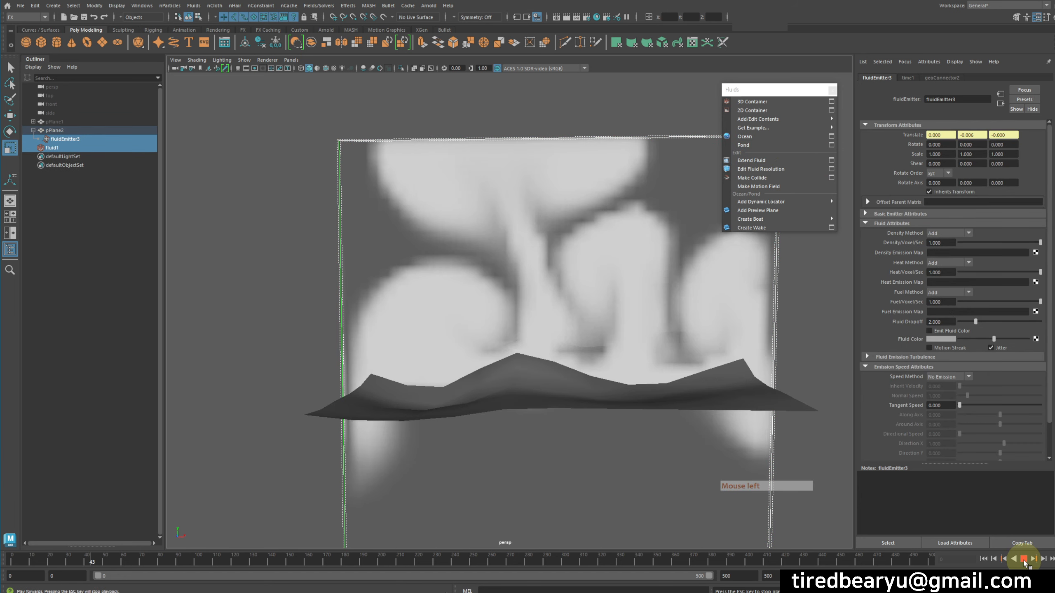
alt+drag(682, 430, 693, 442)
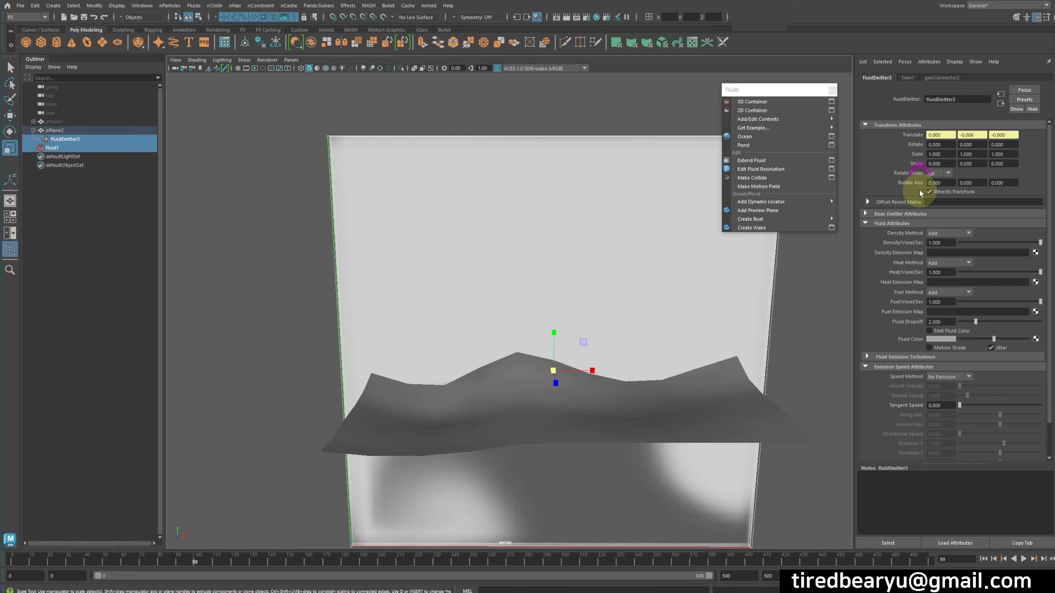
Set the 2D fluid's Base Resolution to 200 and replay the simulation from frame 0.
click(744, 468)
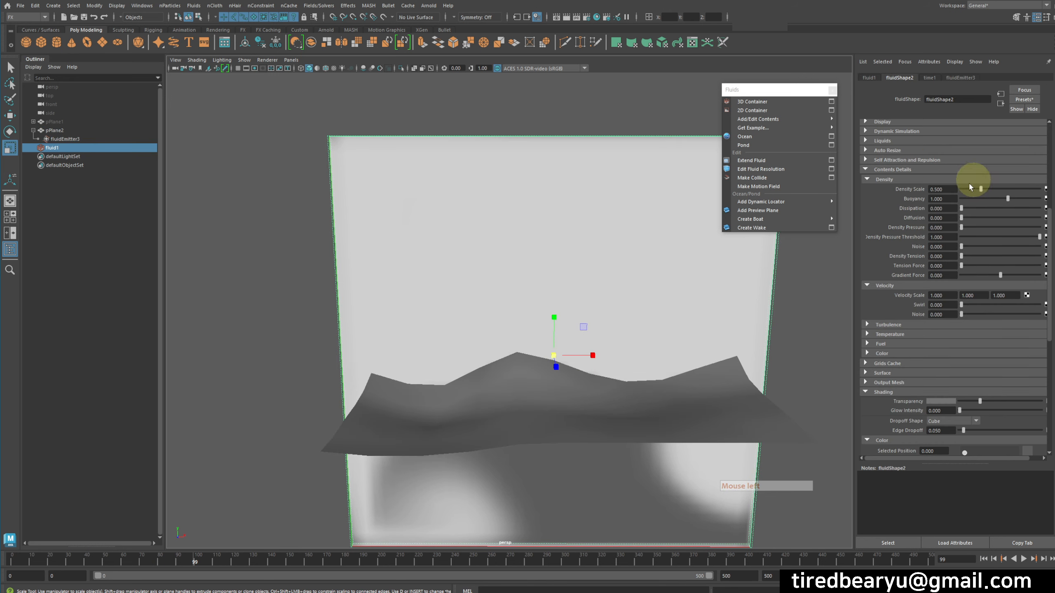
scroll(968, 195, up, 5)
drag(991, 150, 1042, 152)
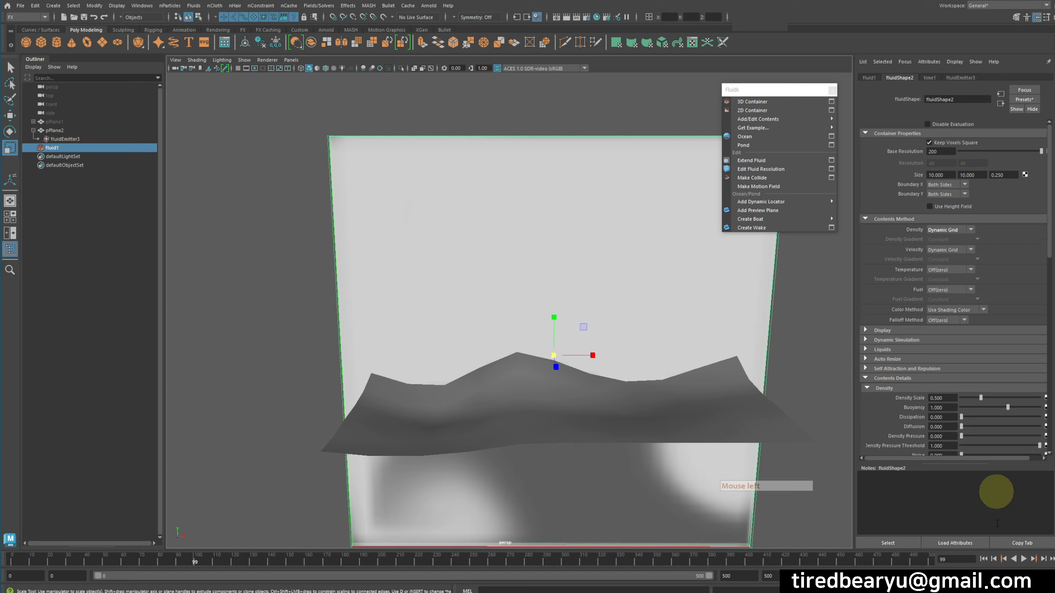
click(983, 558)
click(1022, 559)
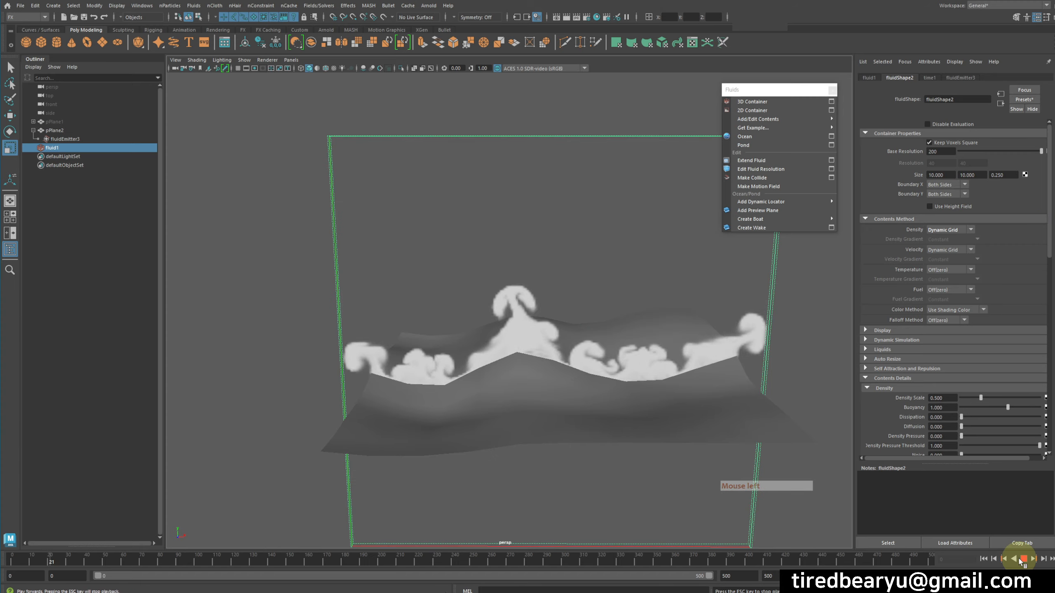
alt+drag(598, 382, 672, 388)
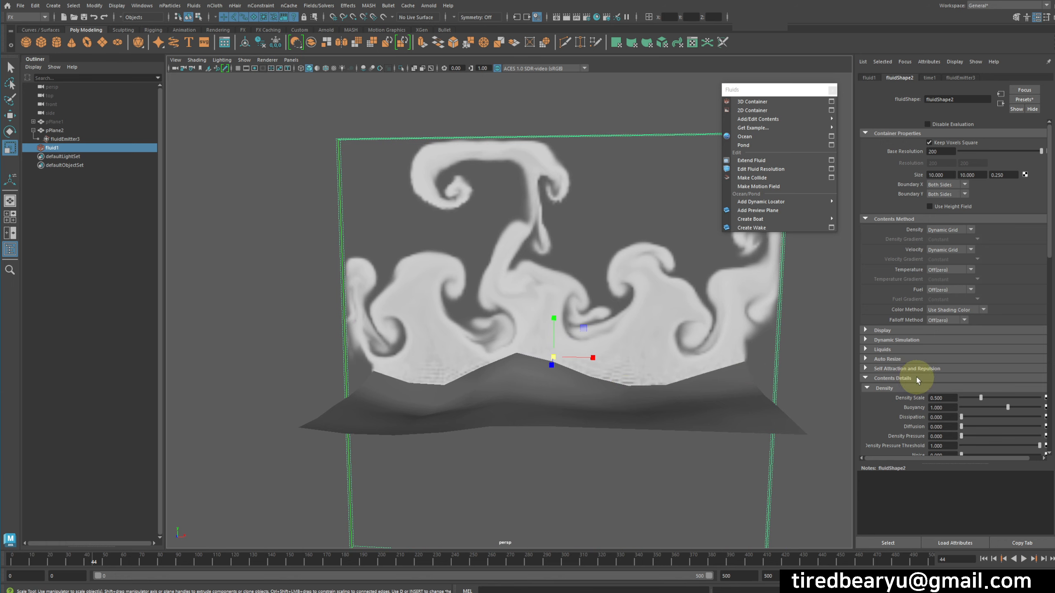
Set the 2D fluid's Buoyancy to about -2.079 and replay the simulation from frame 0.
click(987, 408)
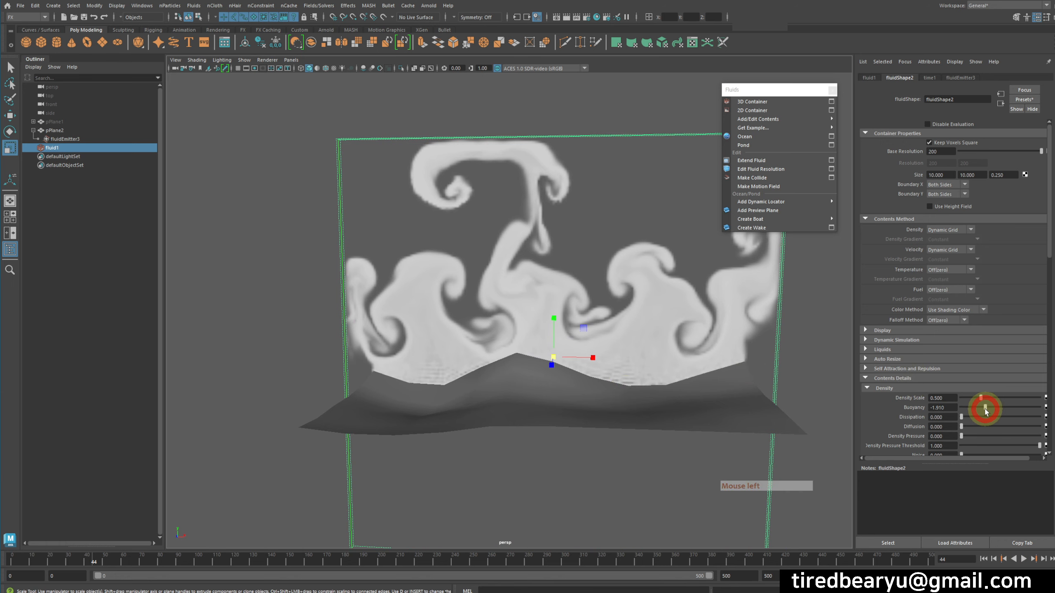
click(984, 559)
click(1024, 559)
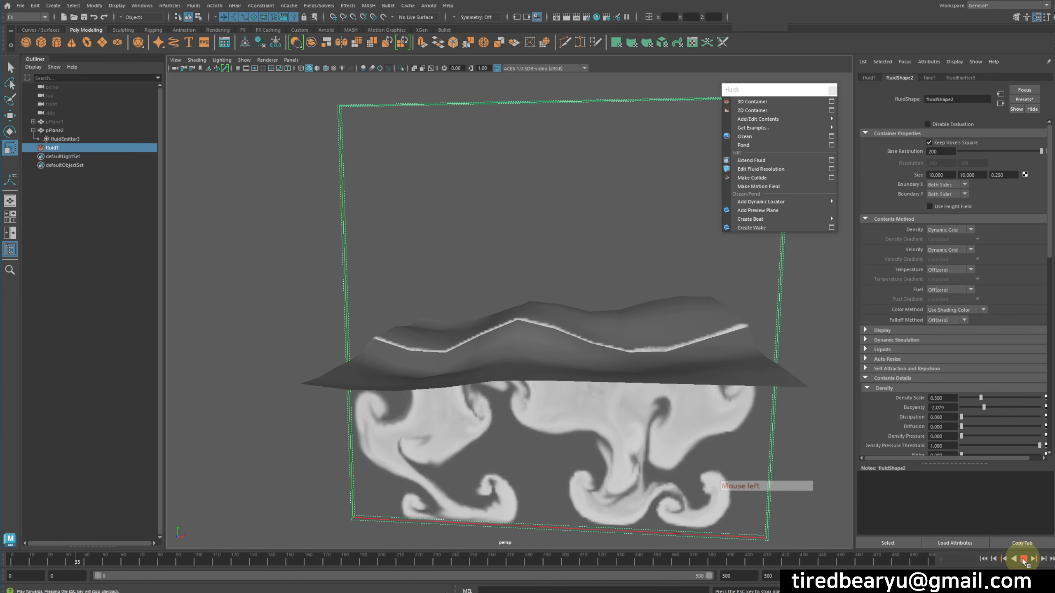
alt+drag(683, 428, 660, 407)
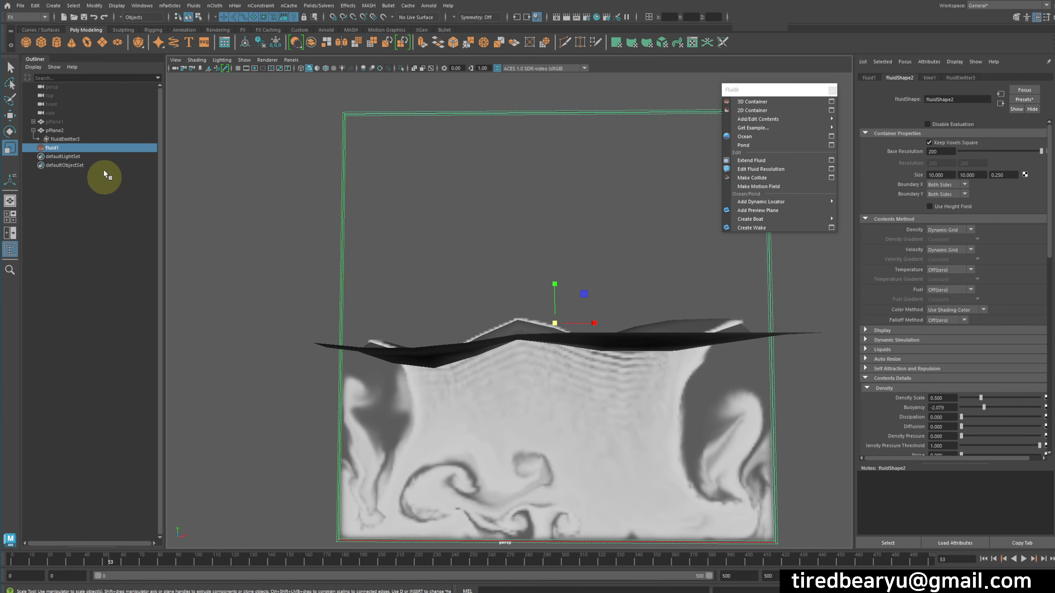
Lower the hidden plane pPlane1 slightly and make it collide with the 2D fluid.
key(w)
click(82, 123)
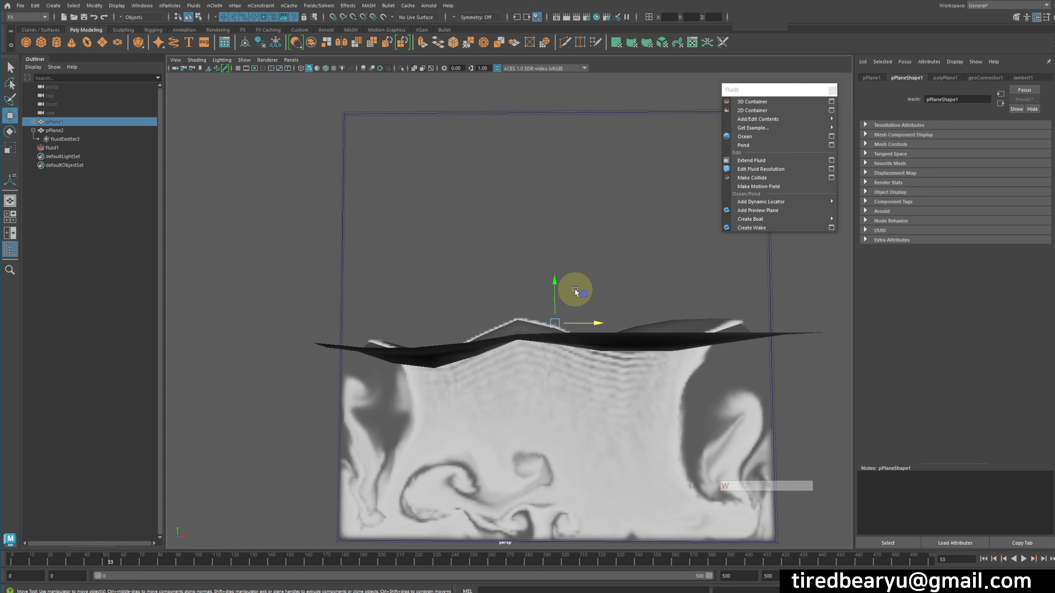
drag(550, 284, 552, 309)
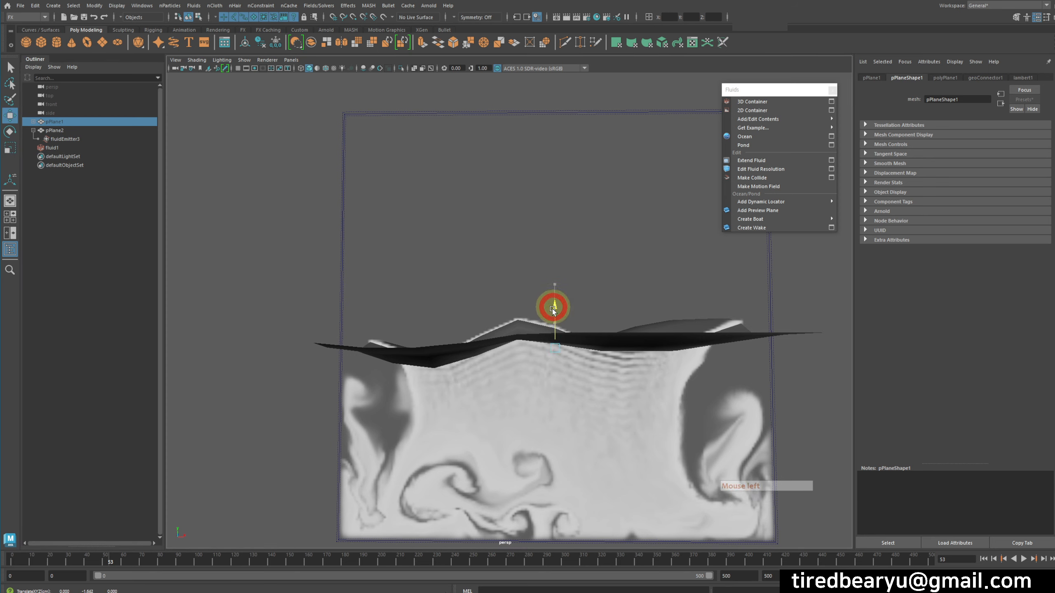
shift+click(777, 278)
click(751, 178)
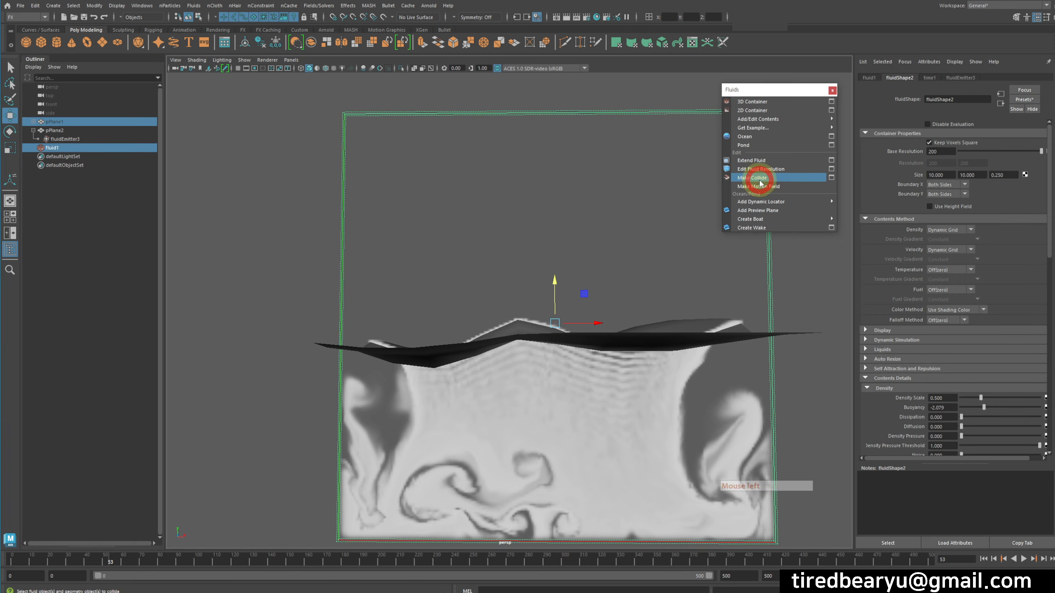
Replay the simulation from frame 0, inspect how the fluid collides with the terrain, and stop it.
alt+drag(765, 306, 717, 249)
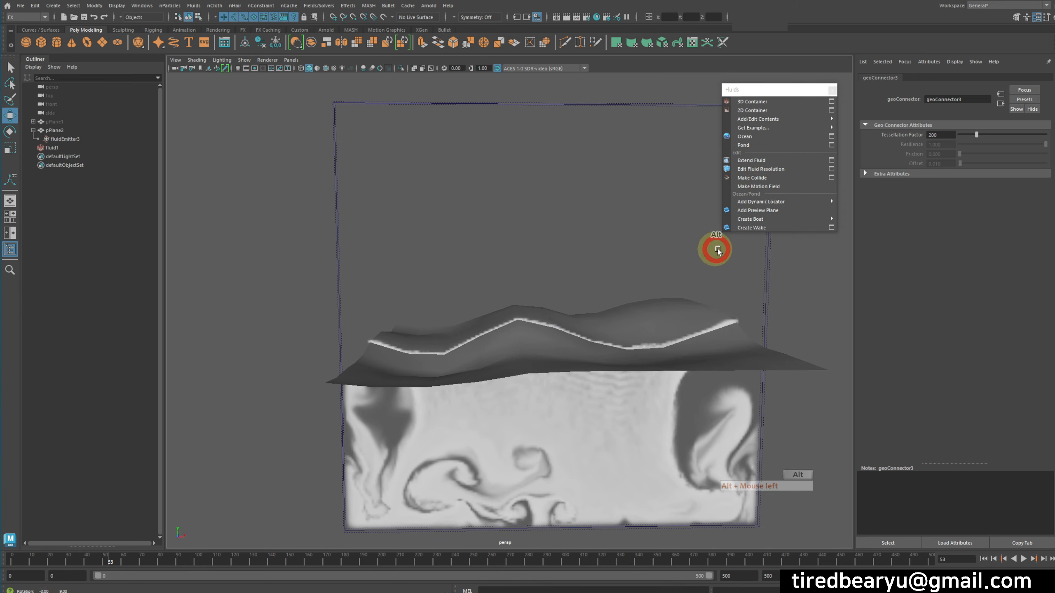
click(984, 559)
click(1022, 559)
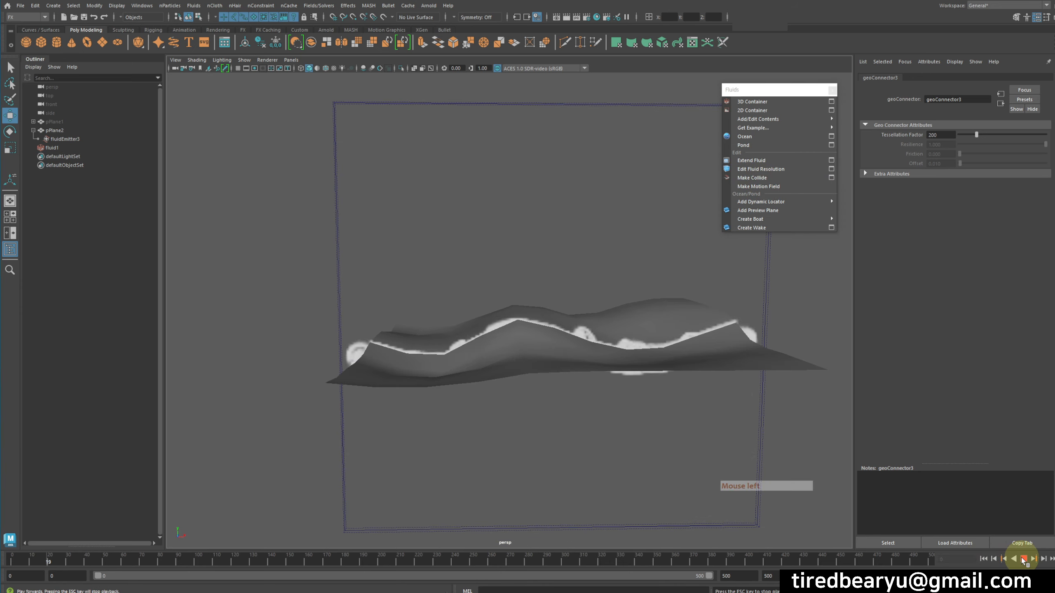
alt+drag(715, 406, 735, 416)
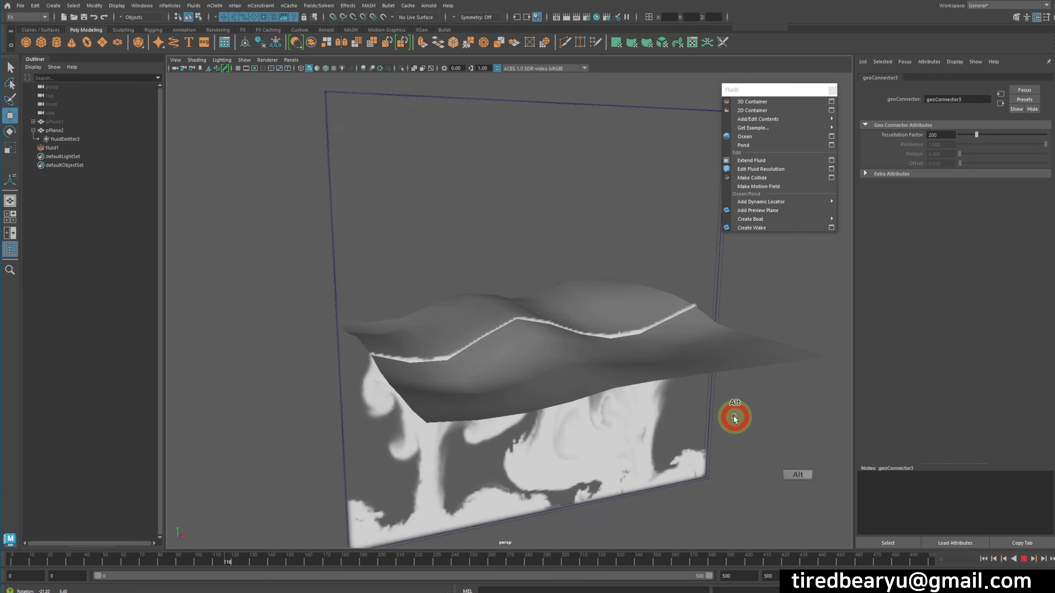
key(Escape)
Set the 2D fluid's Buoyancy to -1 and replay the simulation from frame 0.
click(717, 302)
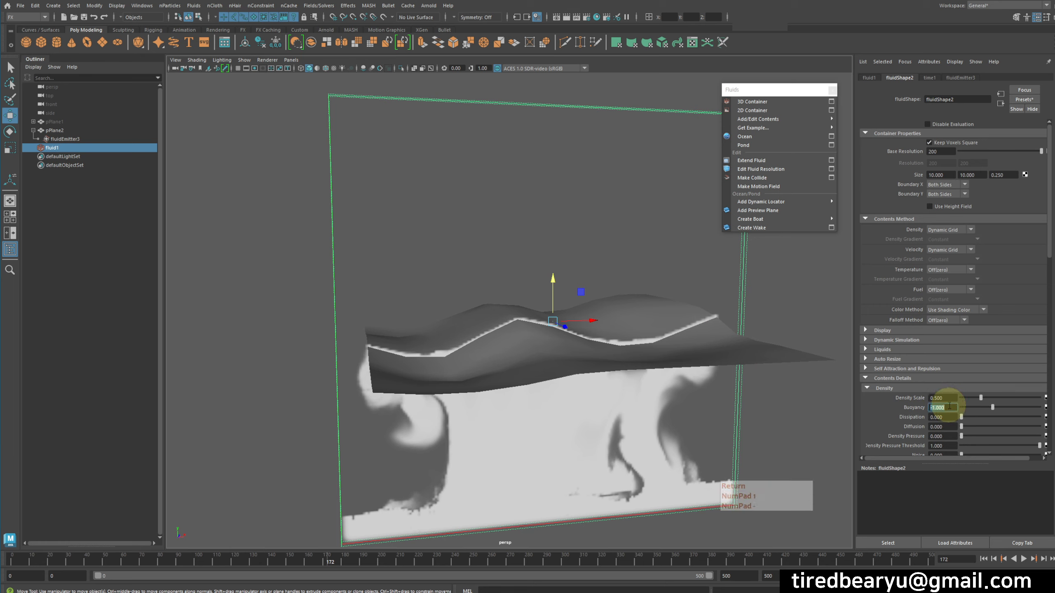
click(985, 559)
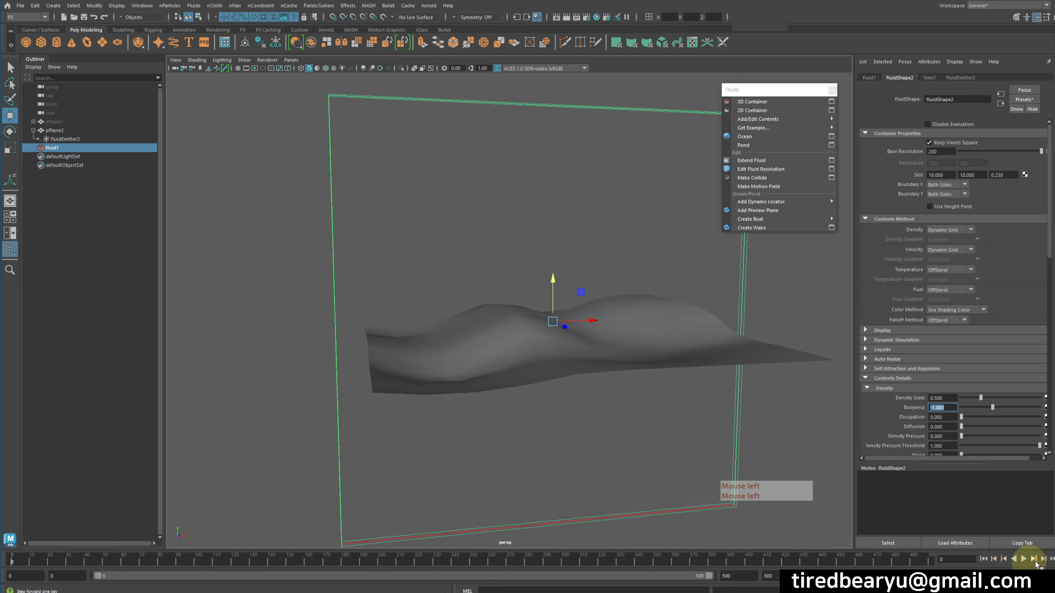
alt+drag(578, 419, 601, 414)
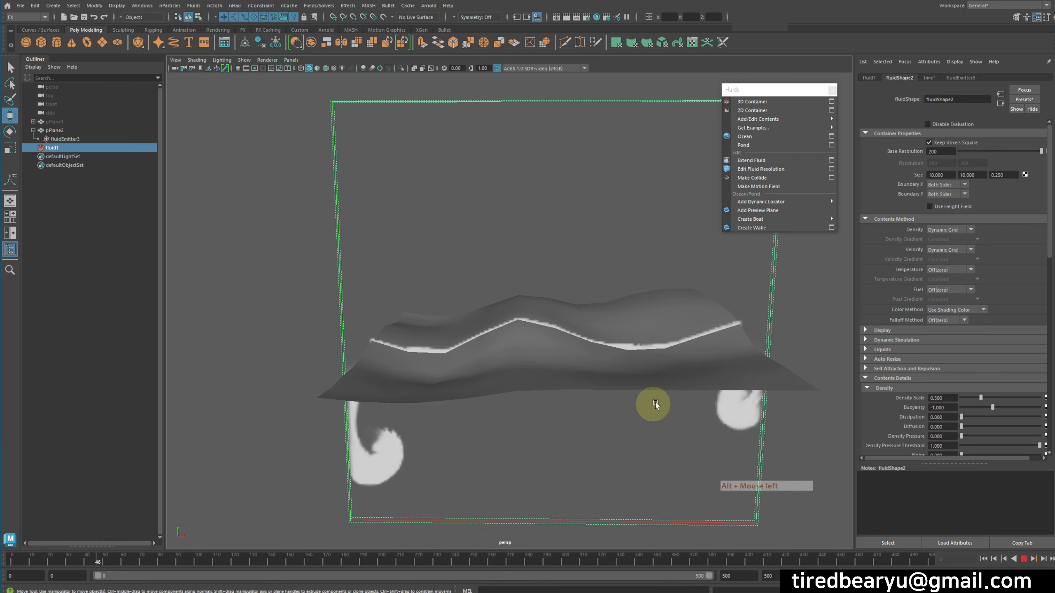
Set the 2D fluid's velocity Swirl to 10 and Noise to about 0.163, and replay from frame 0.
scroll(997, 424, down, 5)
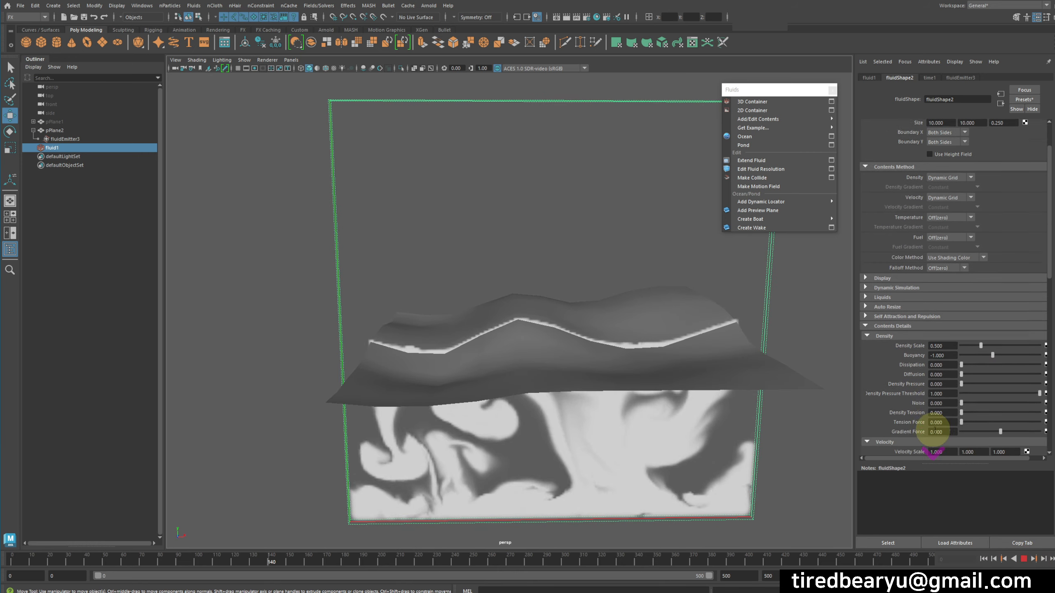
drag(977, 412, 1050, 413)
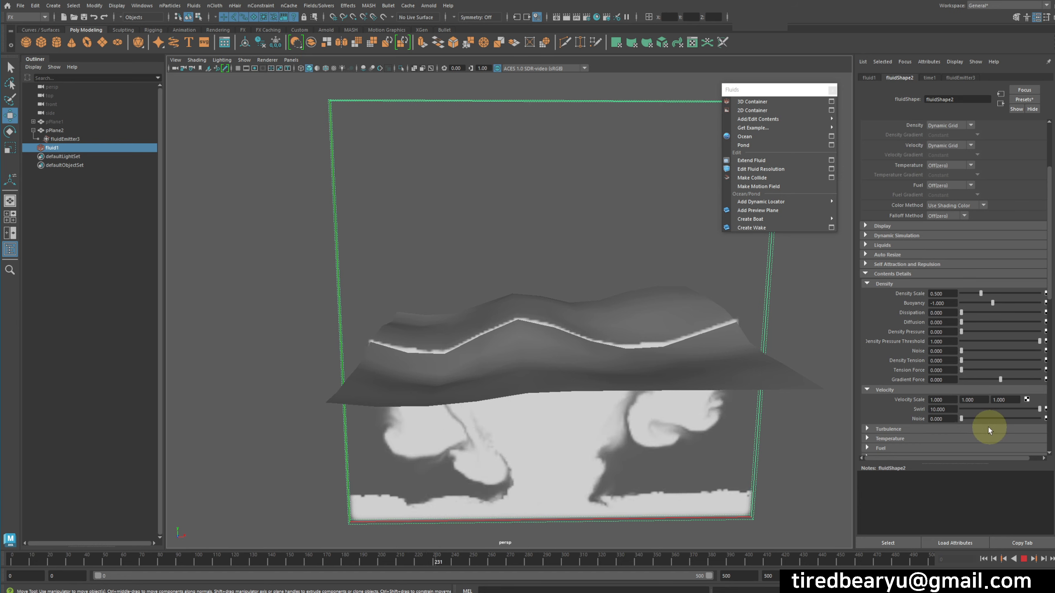
click(972, 422)
click(974, 420)
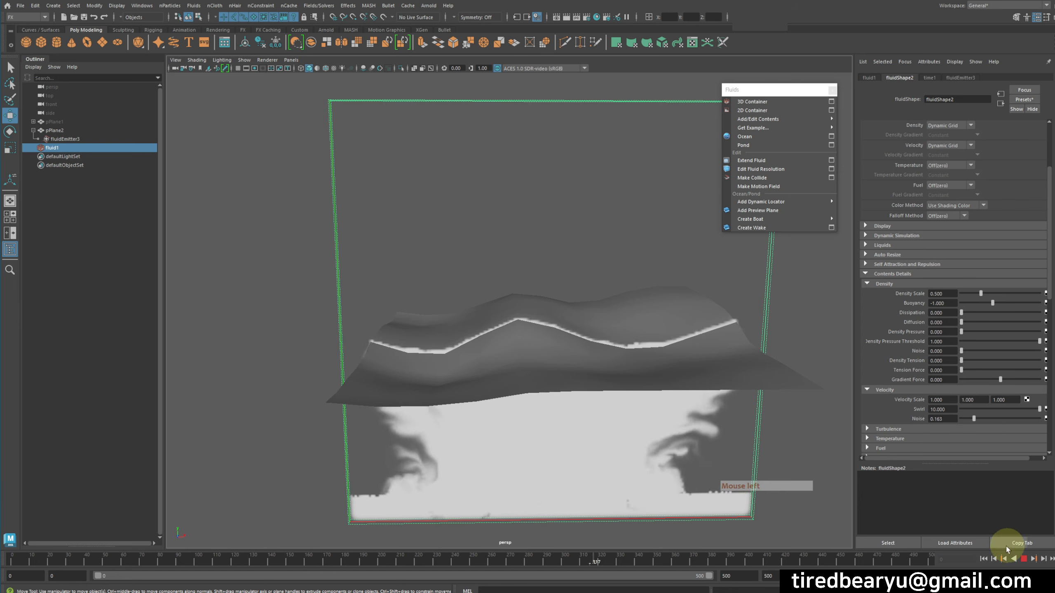
click(984, 558)
click(1026, 558)
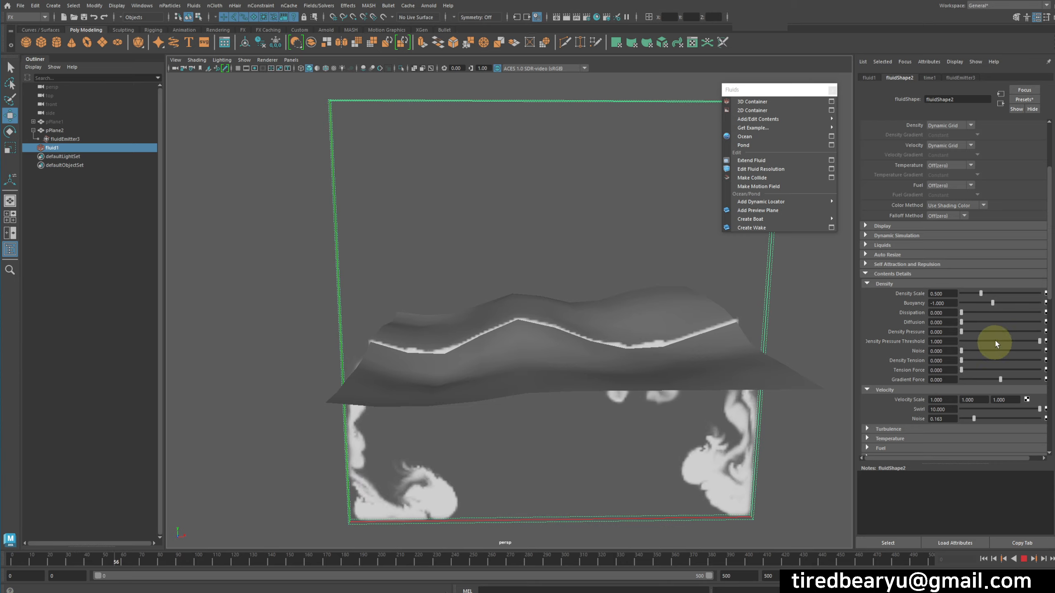
Set the 2D fluid's density Dissipation to 1 and Buoyancy to about -0.112, replay the simulation, and stop it.
drag(993, 307, 1054, 315)
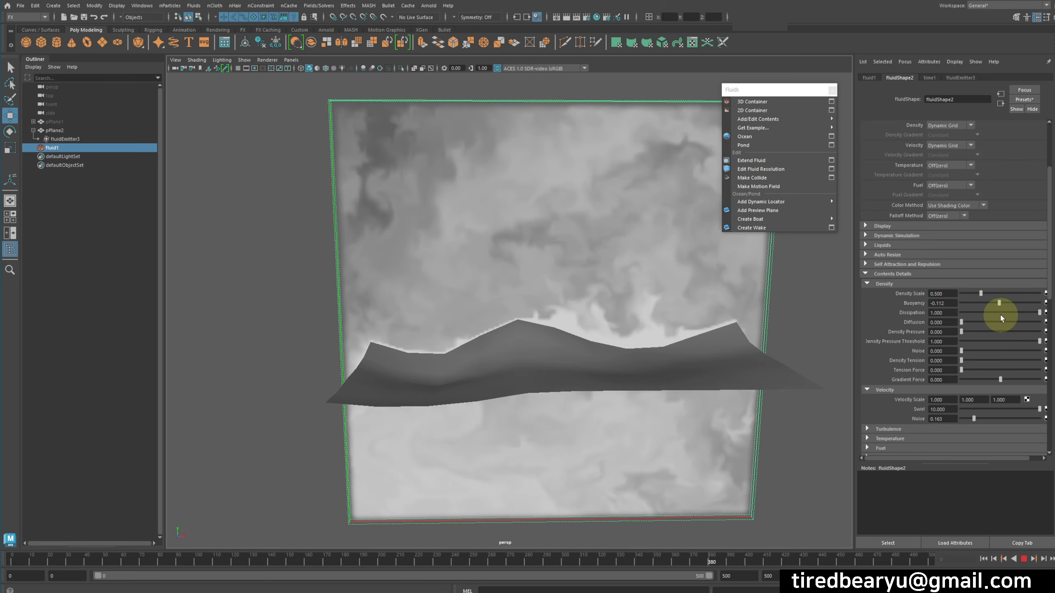
alt+drag(641, 344, 694, 365)
alt+right_drag(723, 362, 705, 359)
click(791, 374)
alt+drag(791, 374, 796, 382)
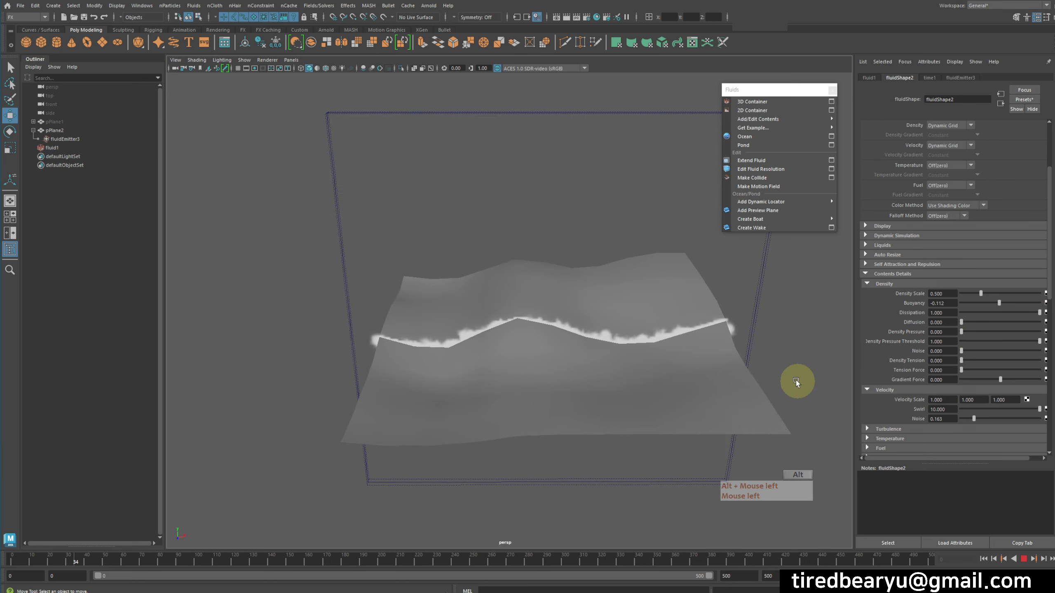
alt+right_drag(796, 382, 742, 363)
alt+drag(741, 363, 743, 351)
key(Escape)
Add an air field to the 2D fluid, positioned beside the container at X -24.056 with Direction 1, 0, 0.
alt+drag(561, 330, 578, 320)
click(482, 319)
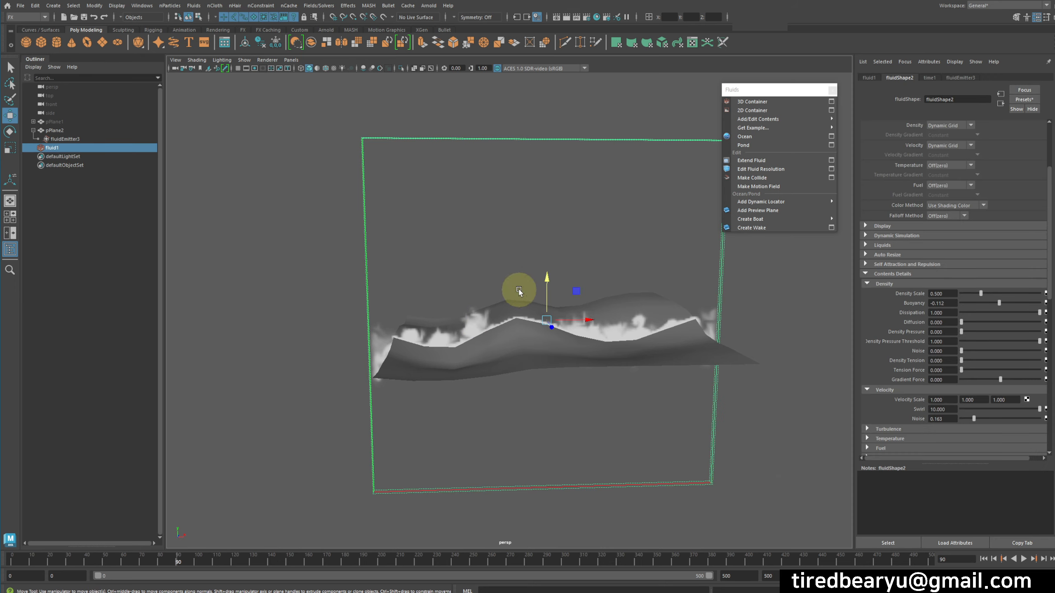
click(408, 6)
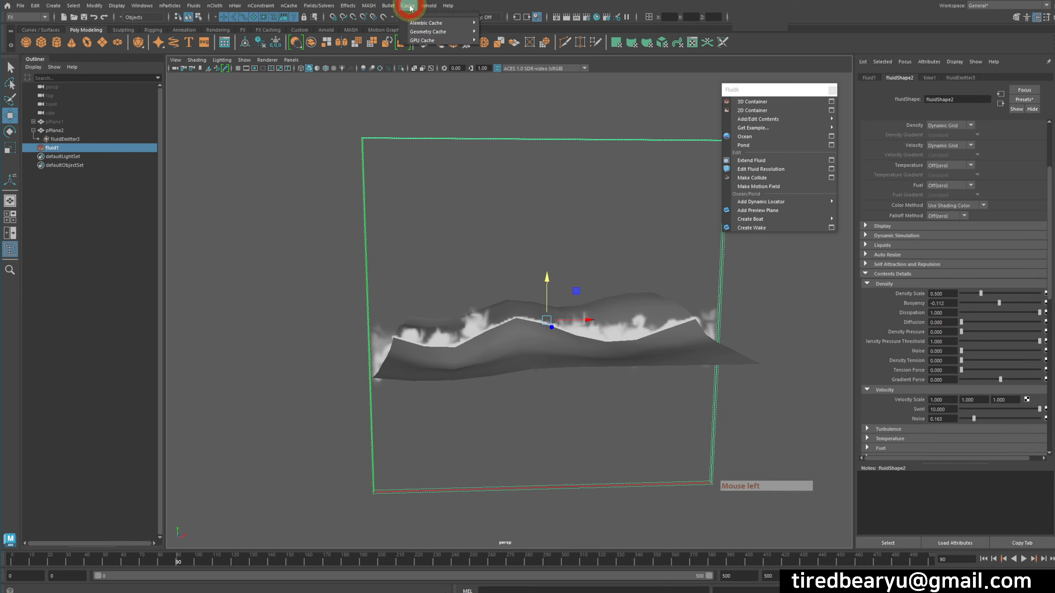
mouse_move(362, 6)
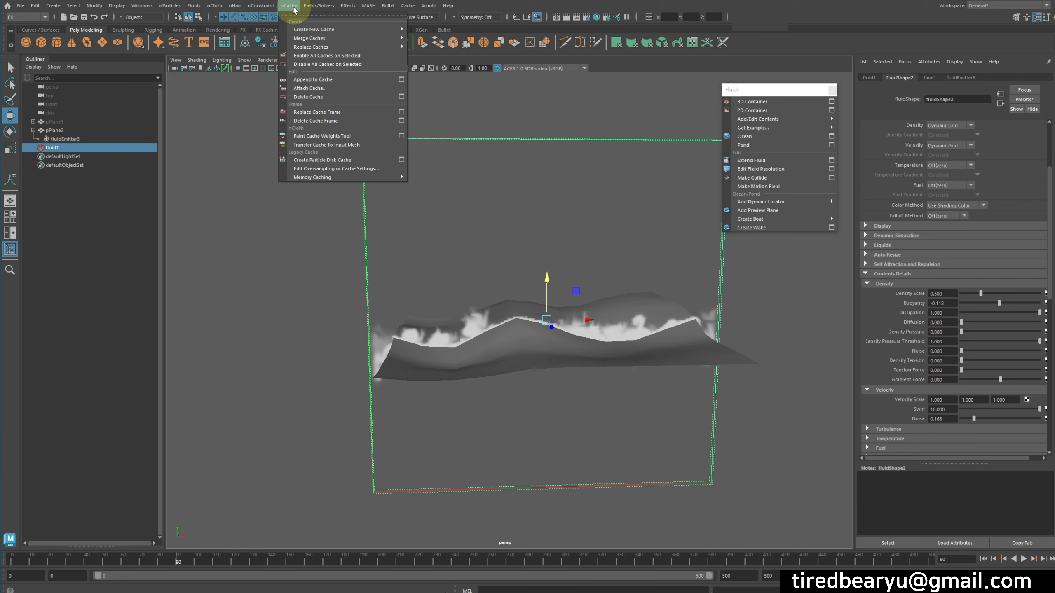
mouse_move(263, 11)
mouse_move(325, 8)
click(324, 30)
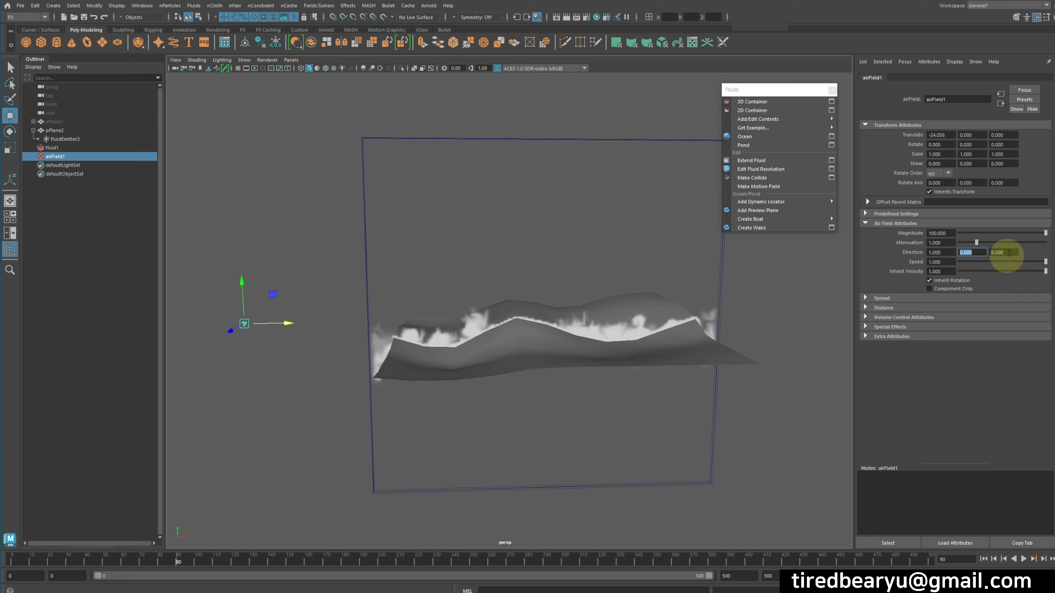
Set the air field's Magnitude to about 36.7, replay from frame 0 to inspect the wind on the fog, and stop playback.
click(983, 559)
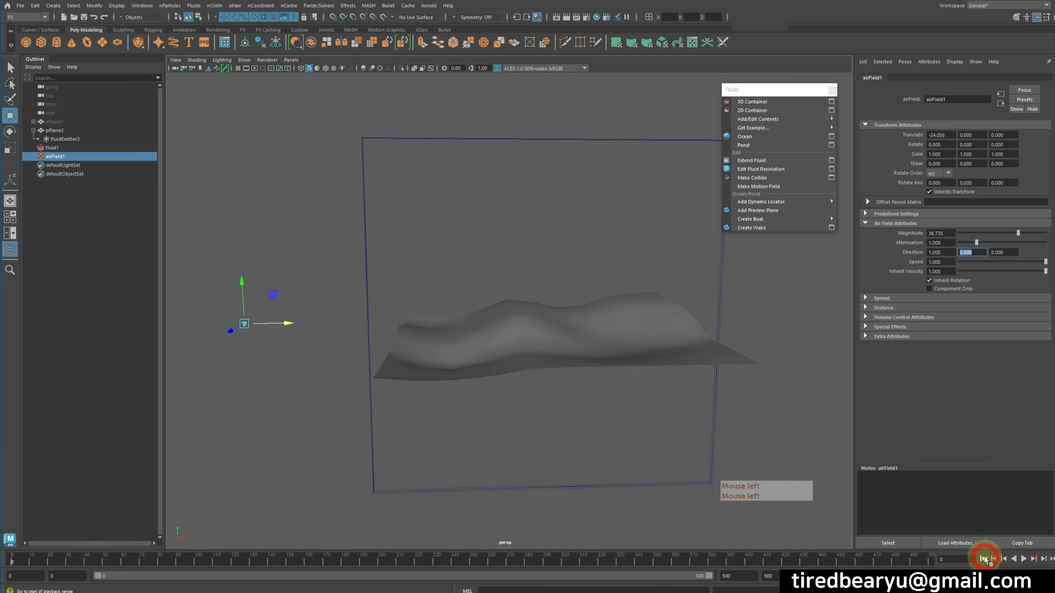
click(1026, 560)
alt+drag(675, 450, 693, 399)
click(747, 407)
alt+right_drag(810, 382, 748, 391)
alt+drag(743, 391, 732, 373)
drag(658, 428, 713, 473)
alt+drag(732, 476, 723, 476)
mouse_move(674, 441)
alt+mouse_down()
mouse_move(697, 433)
mouse_move(681, 448)
alt+mouse_up()
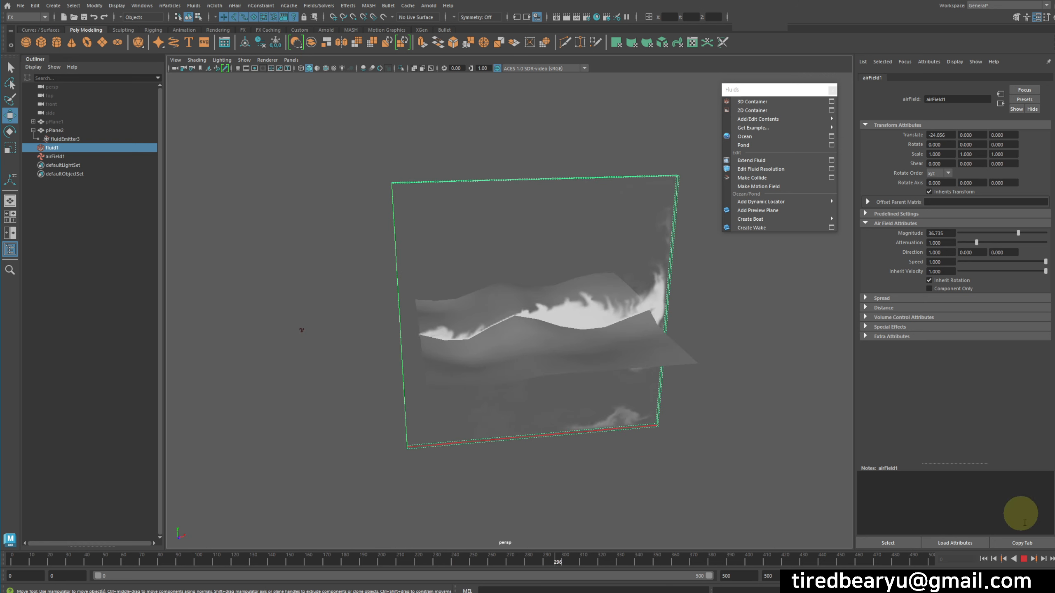
click(1025, 559)
Duplicate fluid1 once with Duplicate Special and input connections enabled, and move the copy toward the back of the terrain.
alt+drag(695, 412, 692, 391)
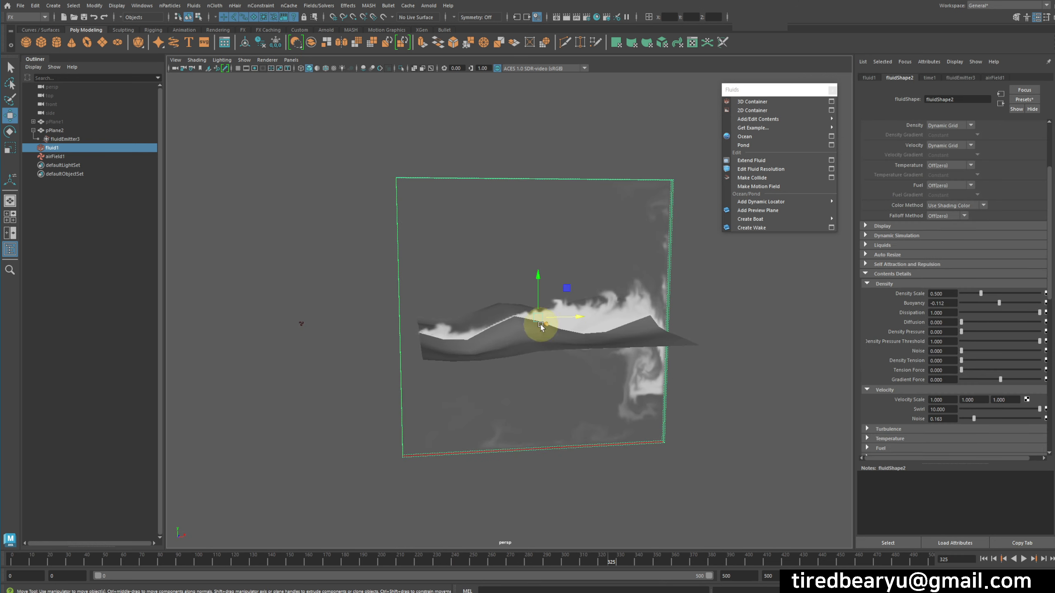
alt+drag(540, 328, 536, 204)
alt+drag(614, 206, 602, 216)
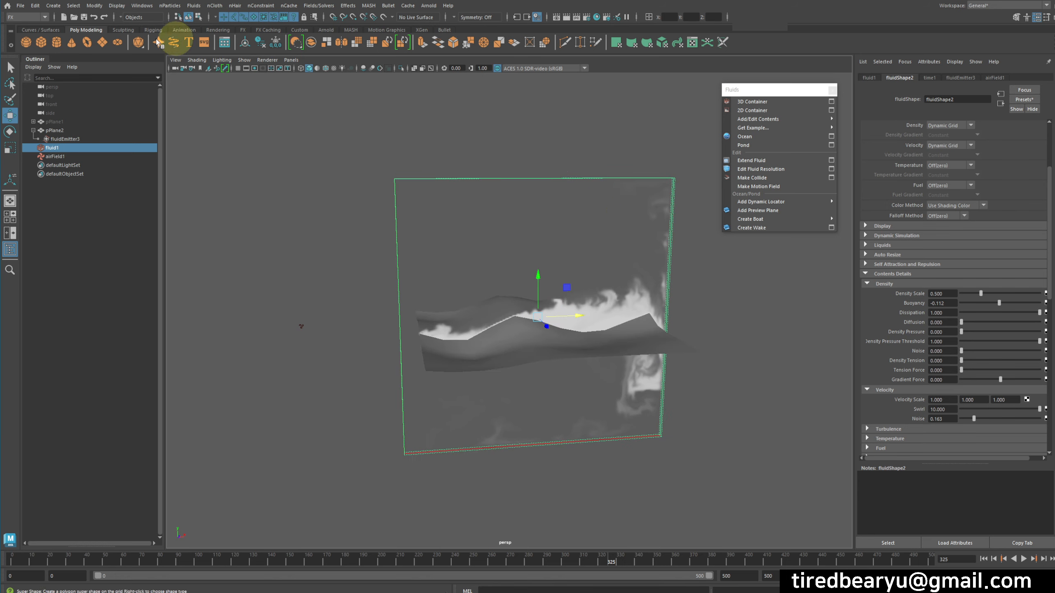
click(43, 9)
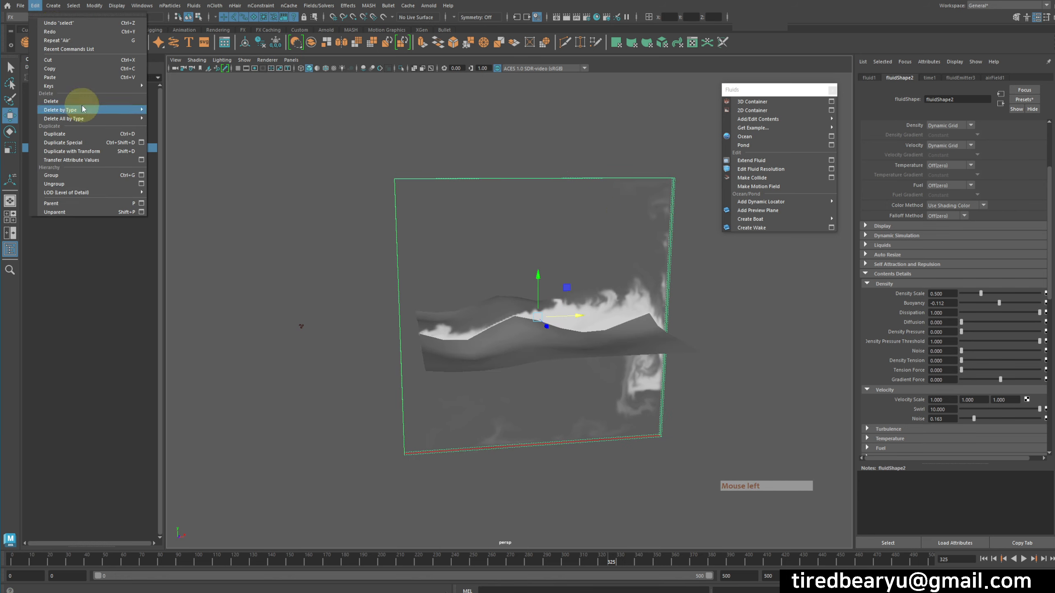
mouse_move(82, 109)
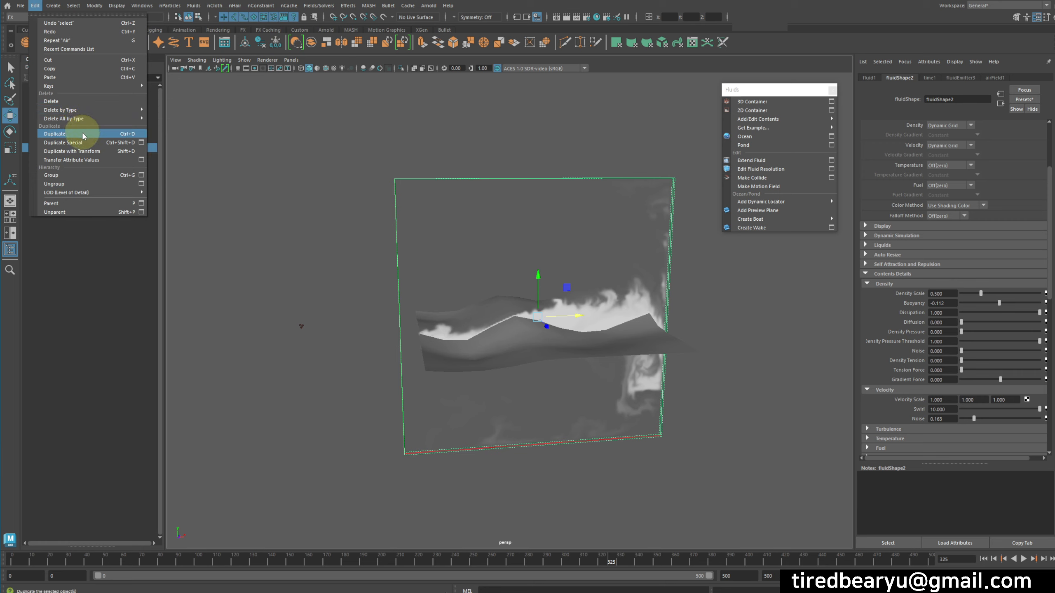
click(141, 144)
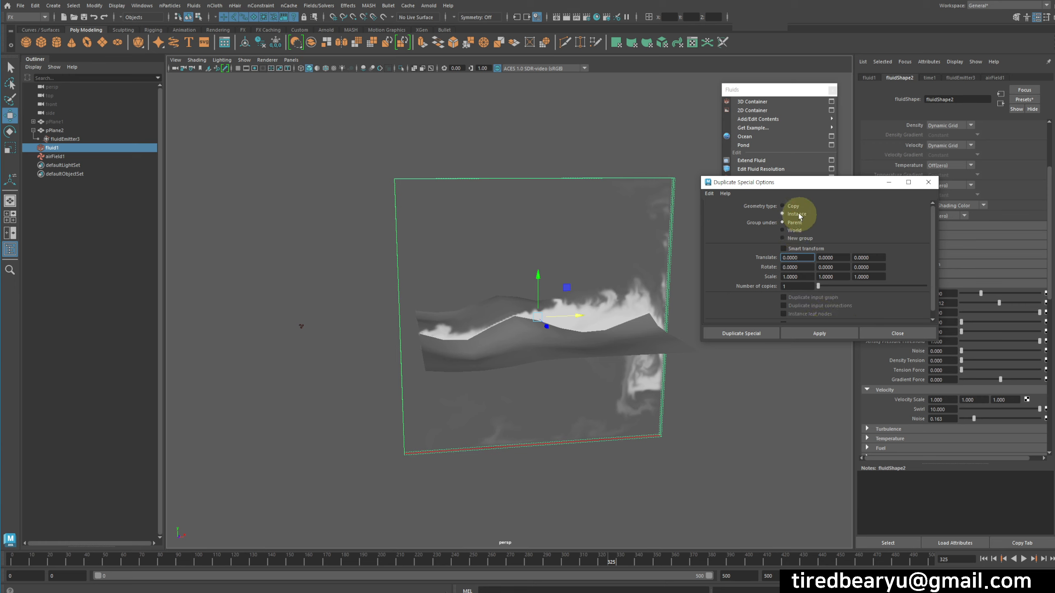
click(814, 306)
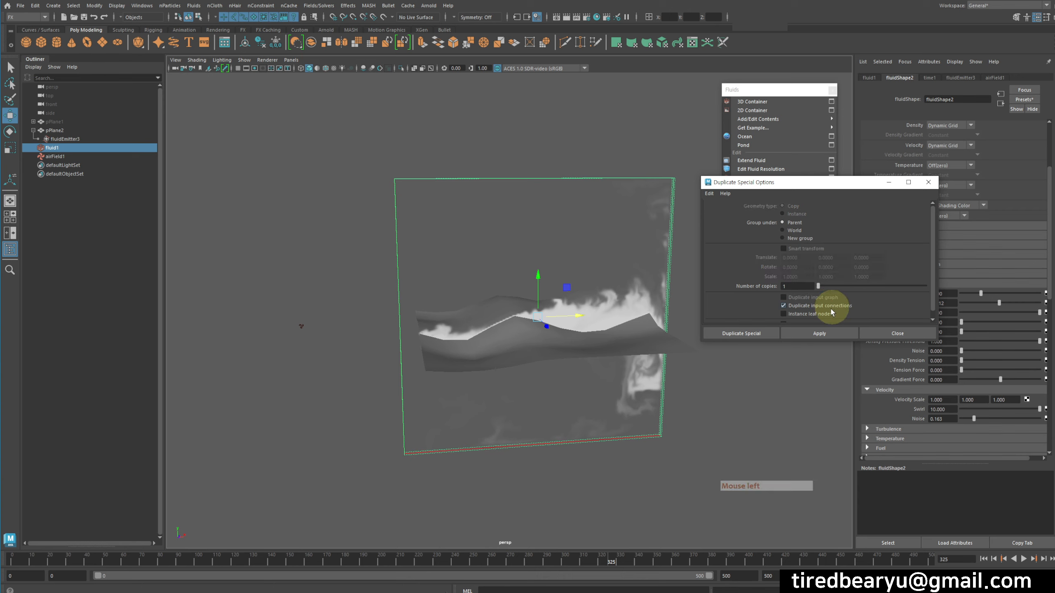
click(818, 334)
alt+drag(616, 370, 528, 305)
alt+drag(586, 340, 639, 364)
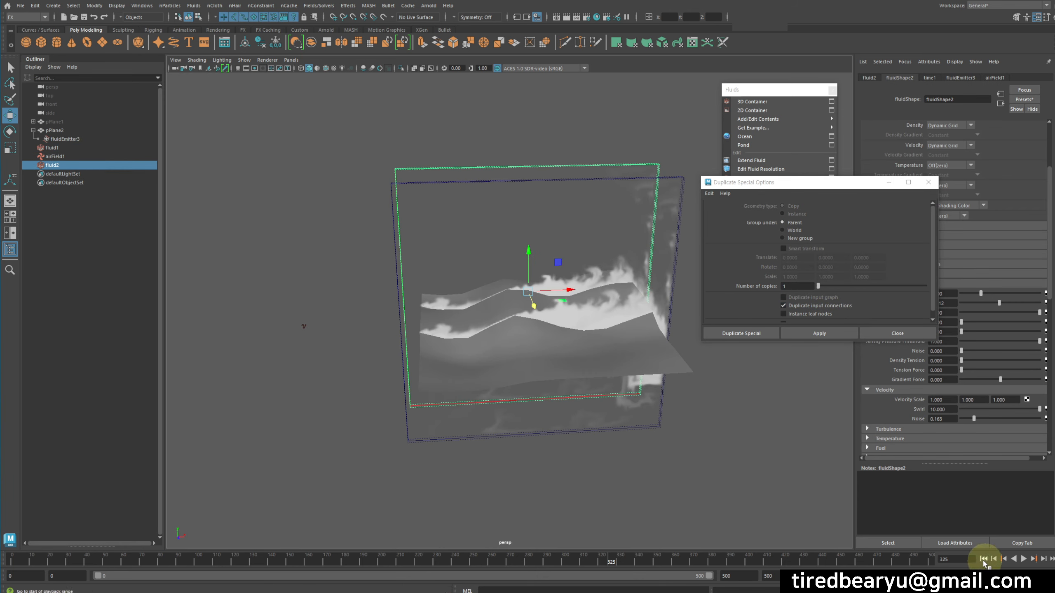
Replay the simulation from frame 0 to inspect the fog from both fluid containers.
click(983, 559)
mouse_move(666, 443)
alt+mouse_down()
mouse_move(626, 427)
mouse_move(663, 431)
alt+mouse_up()
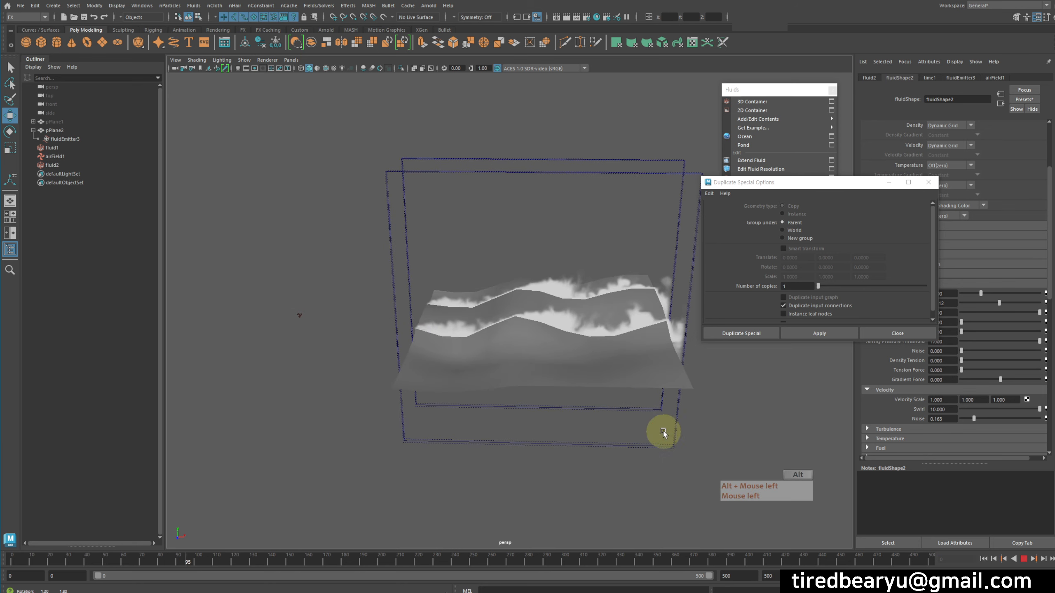
click(662, 382)
Duplicate both fluid containers together with their input connections, stop playback, and move the copies toward the front of the terrain.
drag(613, 155, 636, 185)
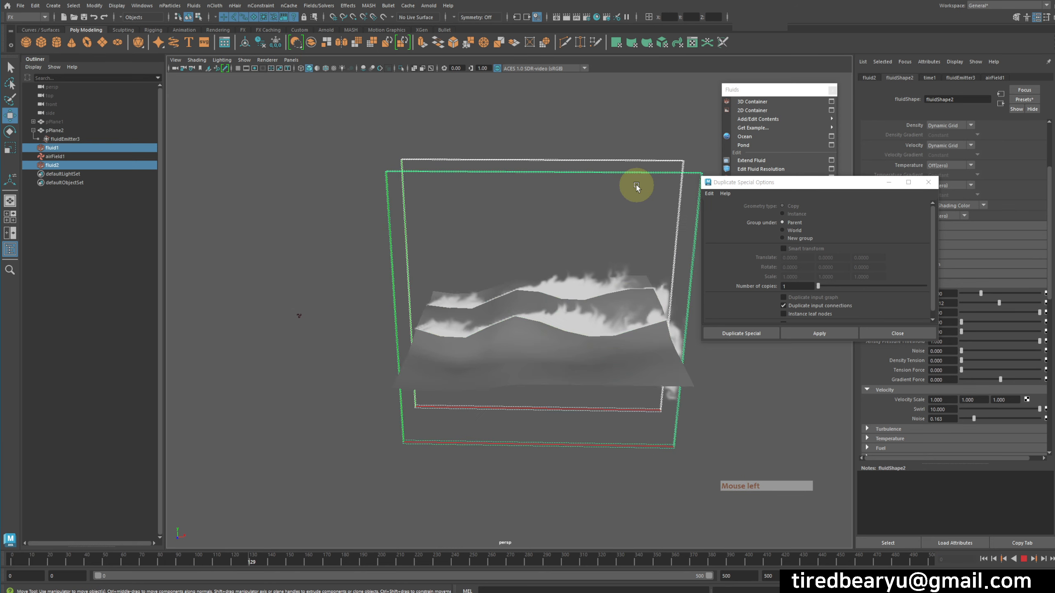
click(823, 336)
key(w)
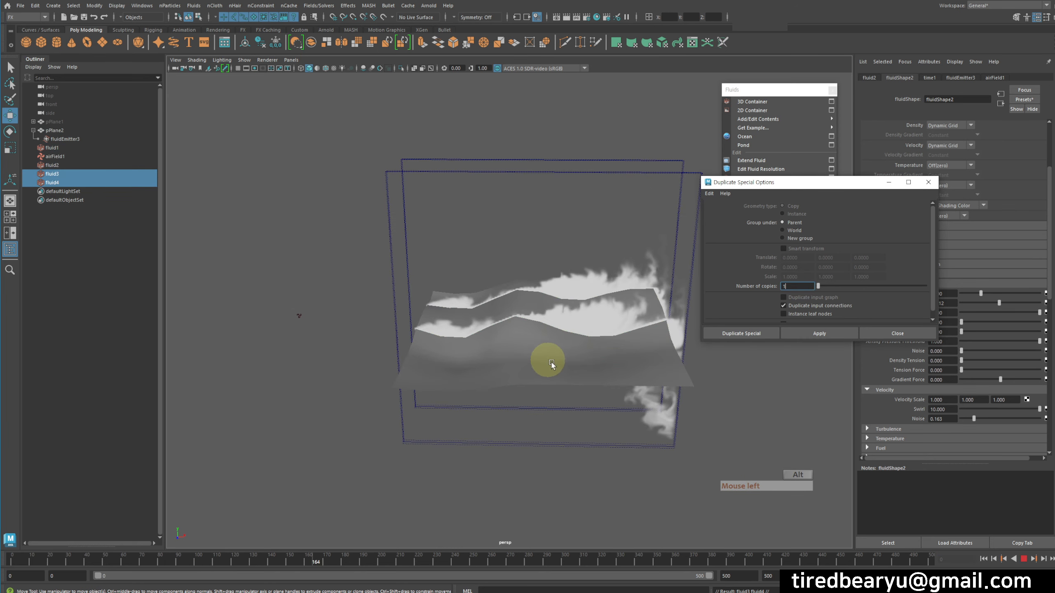
alt+drag(546, 360, 557, 360)
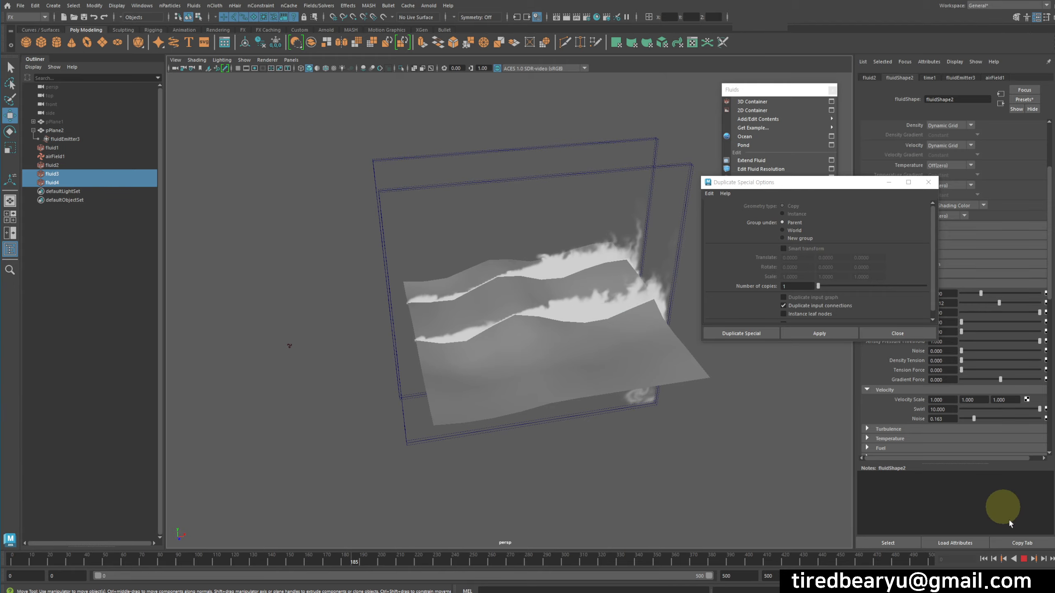
click(1023, 560)
drag(547, 326, 606, 375)
Examine the overlapping fog layers of the four fluid containers from a low angle near the terrain.
alt+right_drag(606, 374, 678, 393)
alt+drag(679, 393, 620, 381)
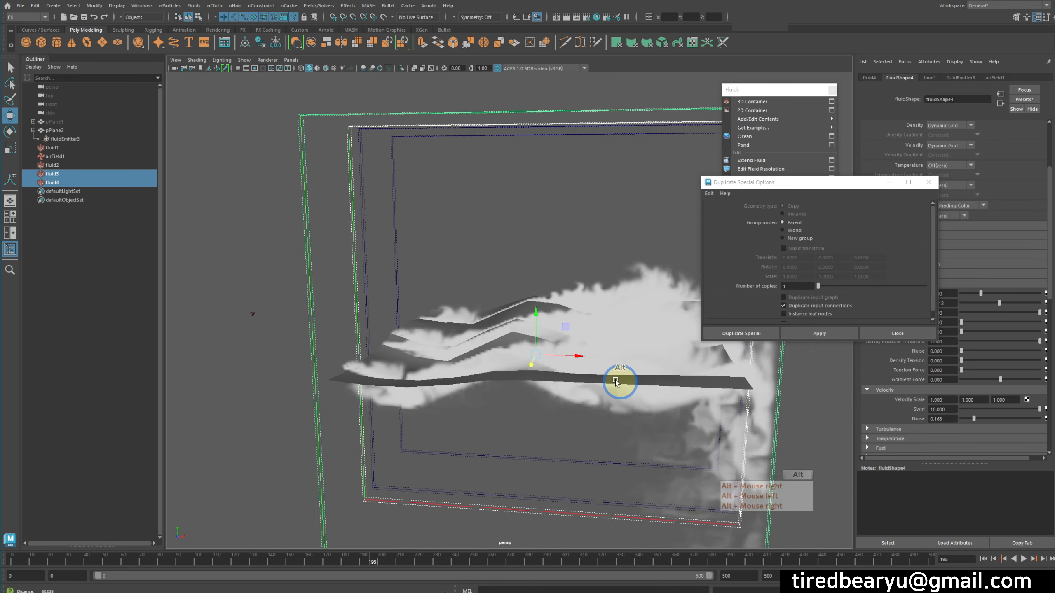
alt+middle_drag(619, 382, 601, 429)
alt+drag(601, 430, 621, 410)
alt+right_drag(621, 410, 656, 427)
alt+drag(657, 427, 645, 424)
alt+middle_drag(645, 423, 659, 426)
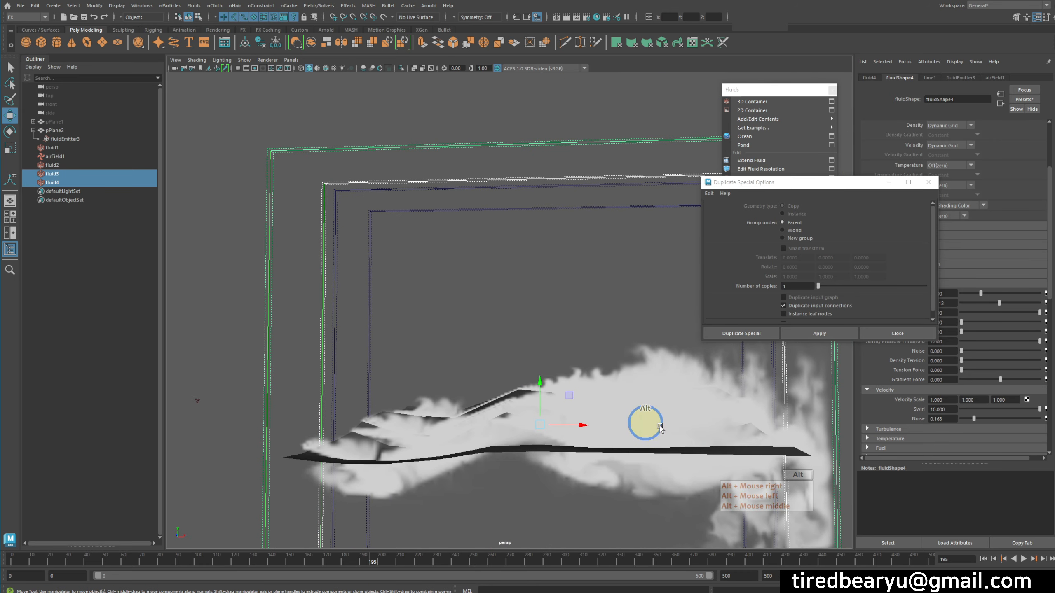
Replay the simulation from frame 0 and examine from several angles how the four fog sheets drift over the terrain.
click(993, 559)
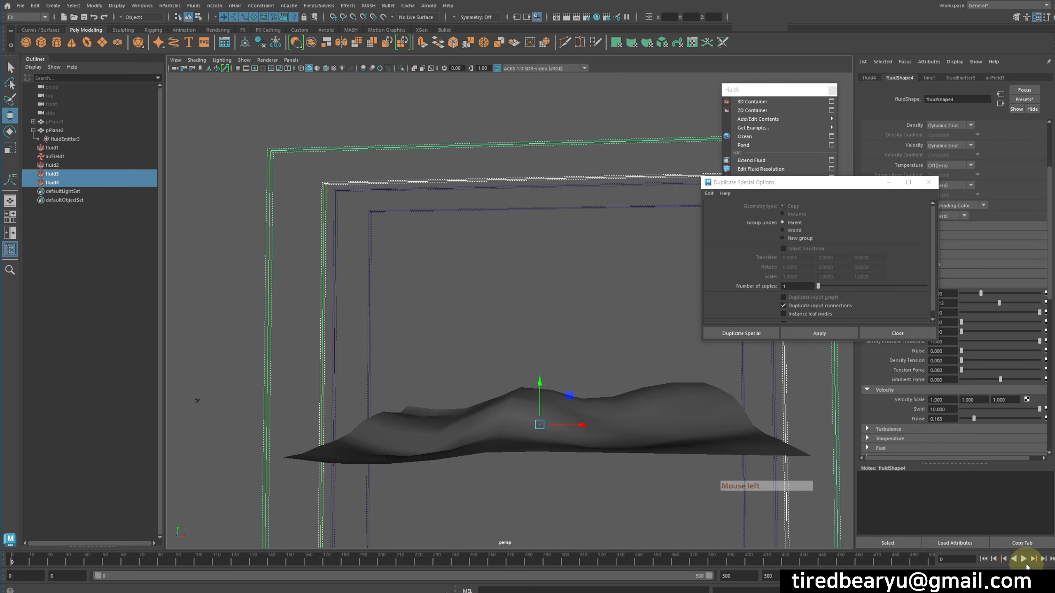
click(1024, 559)
click(495, 258)
alt+drag(518, 278, 556, 433)
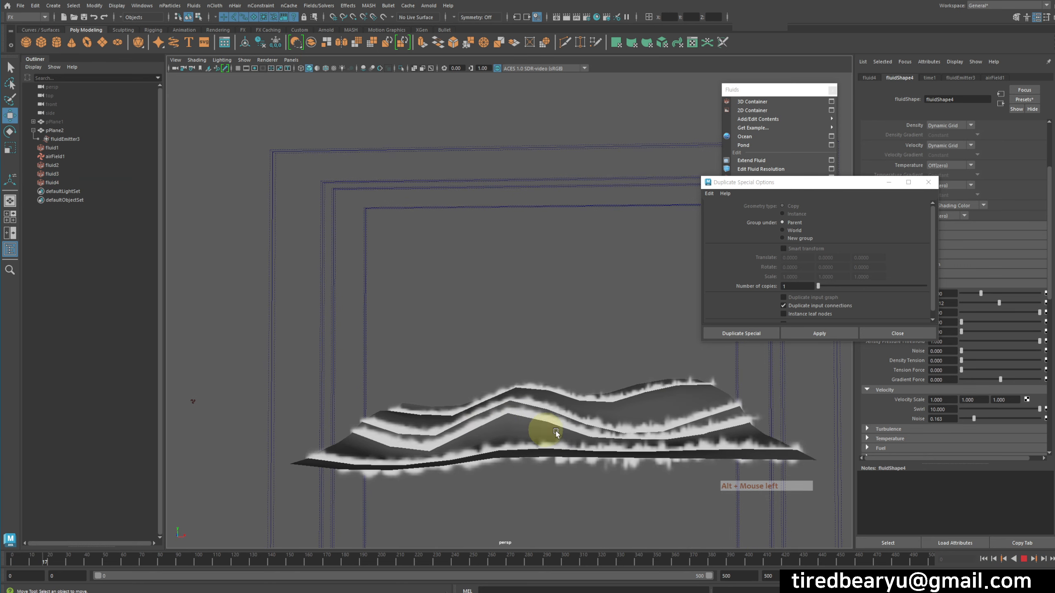
alt+drag(696, 448, 631, 432)
alt+right_drag(631, 432, 617, 427)
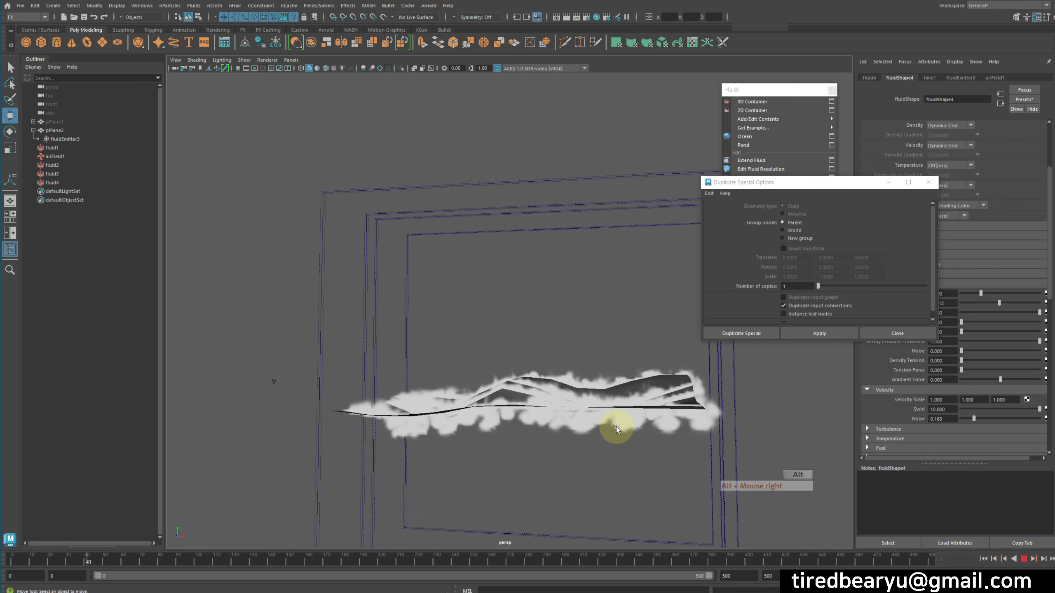
alt+drag(616, 427, 628, 434)
alt+middle_drag(628, 434, 633, 465)
alt+drag(639, 461, 795, 432)
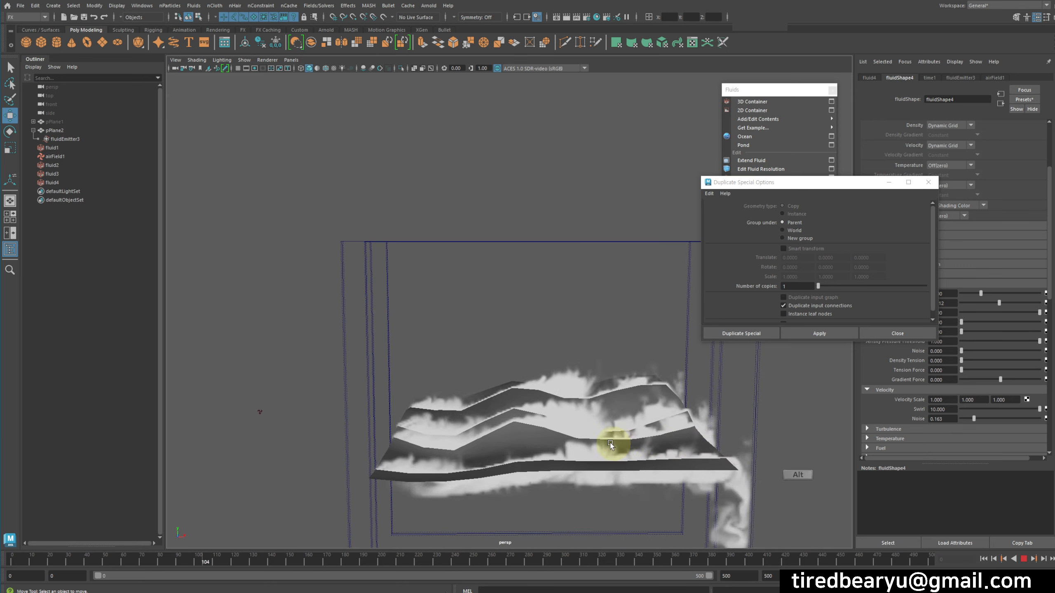
alt+drag(611, 445, 648, 466)
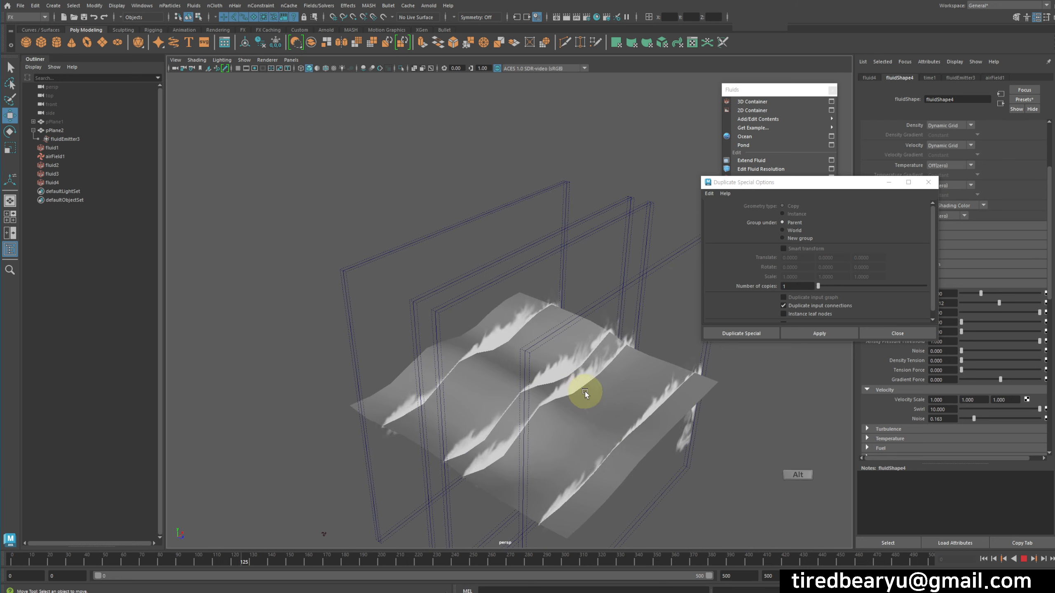
alt+drag(585, 392, 497, 378)
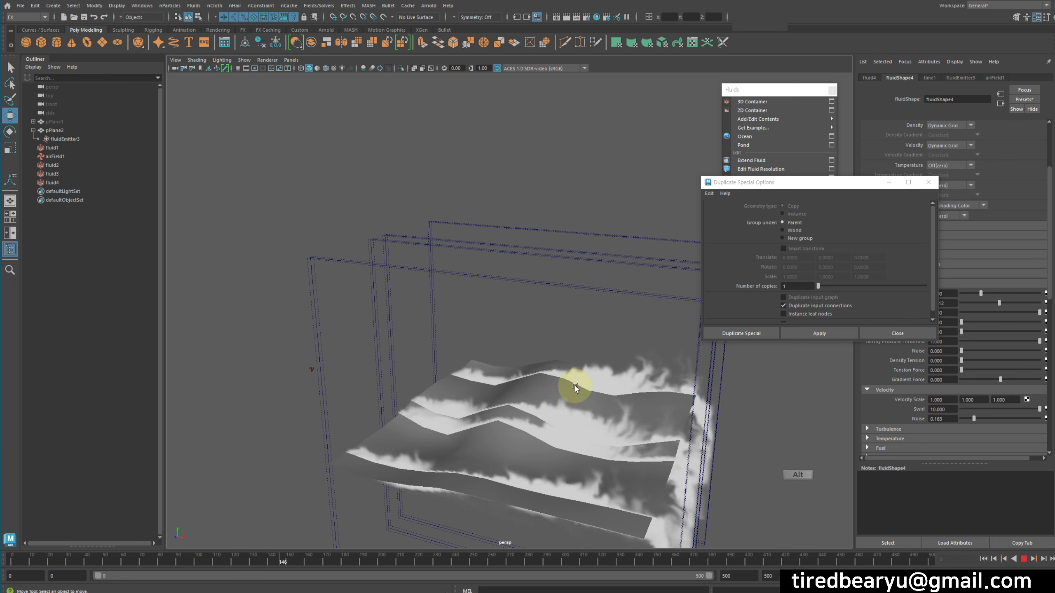
alt+drag(575, 387, 570, 379)
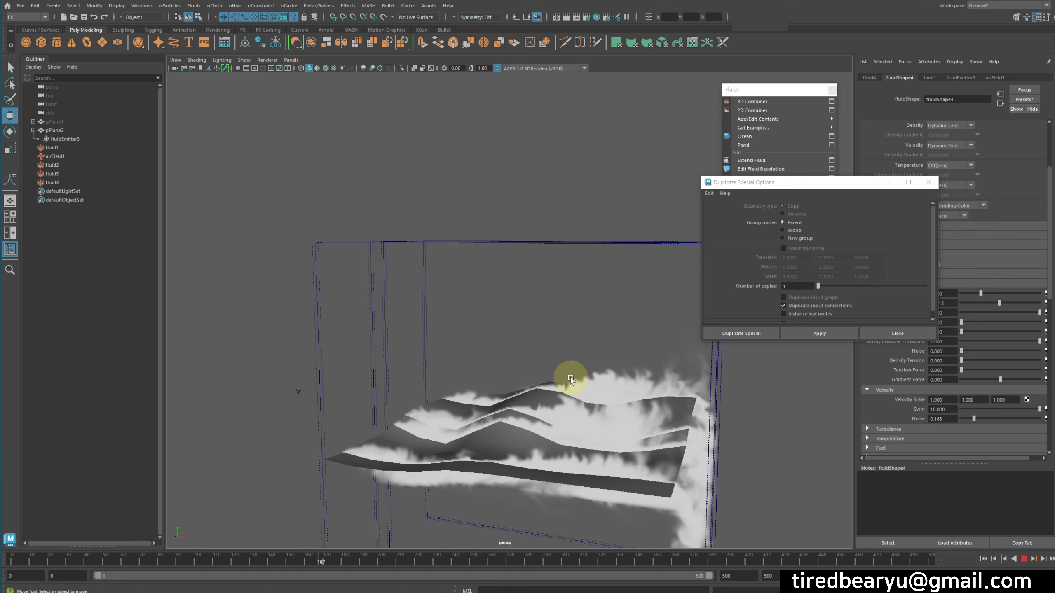
alt+drag(562, 378, 561, 383)
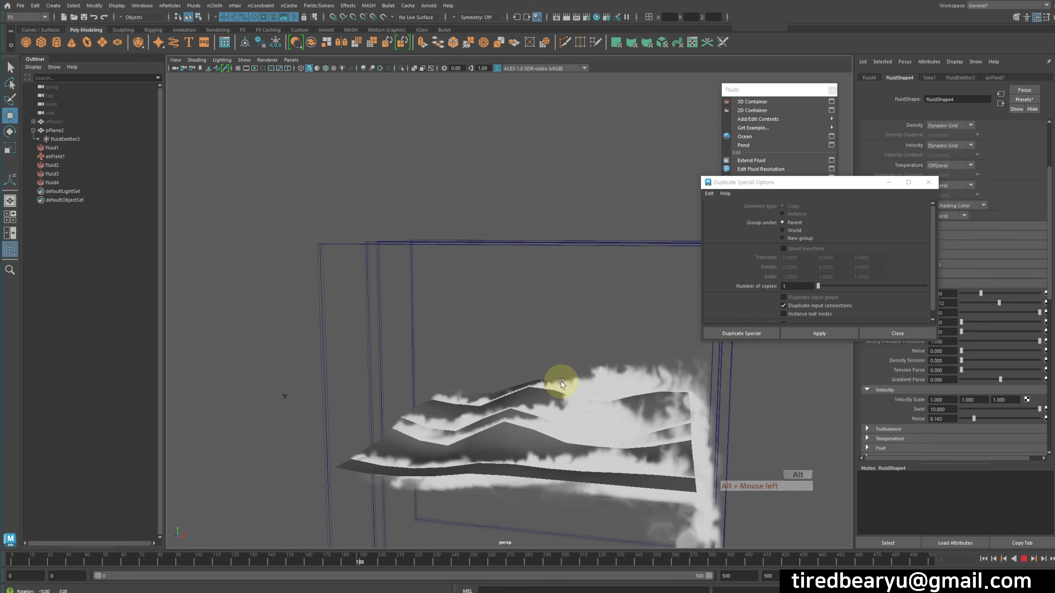